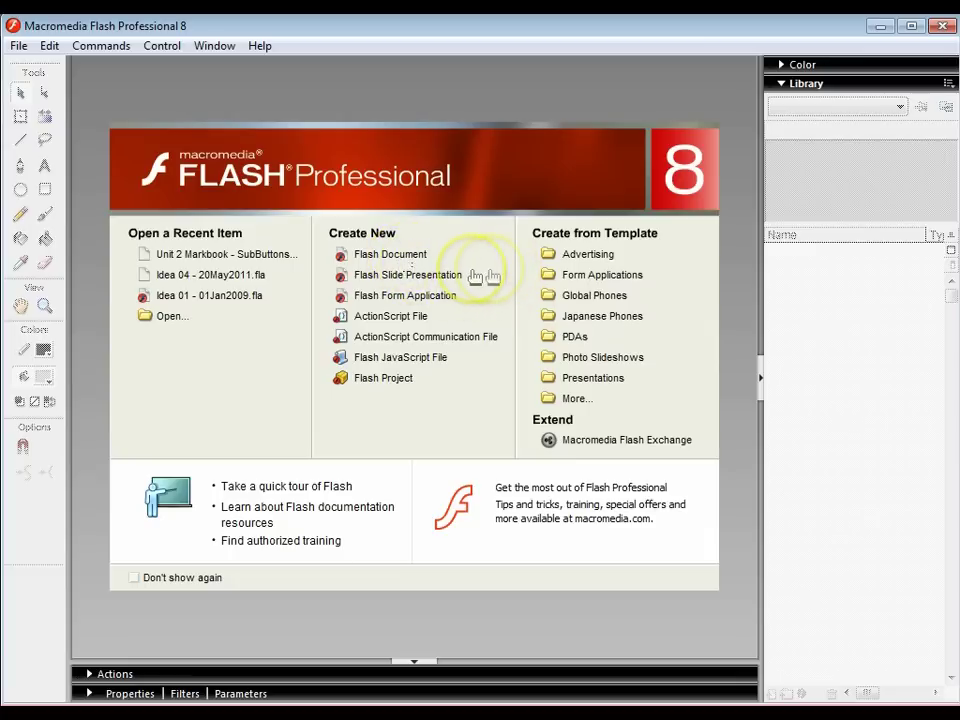
# - Create a new Flash document and select frame 1 of Layer 1
pyautogui.click(390, 255)
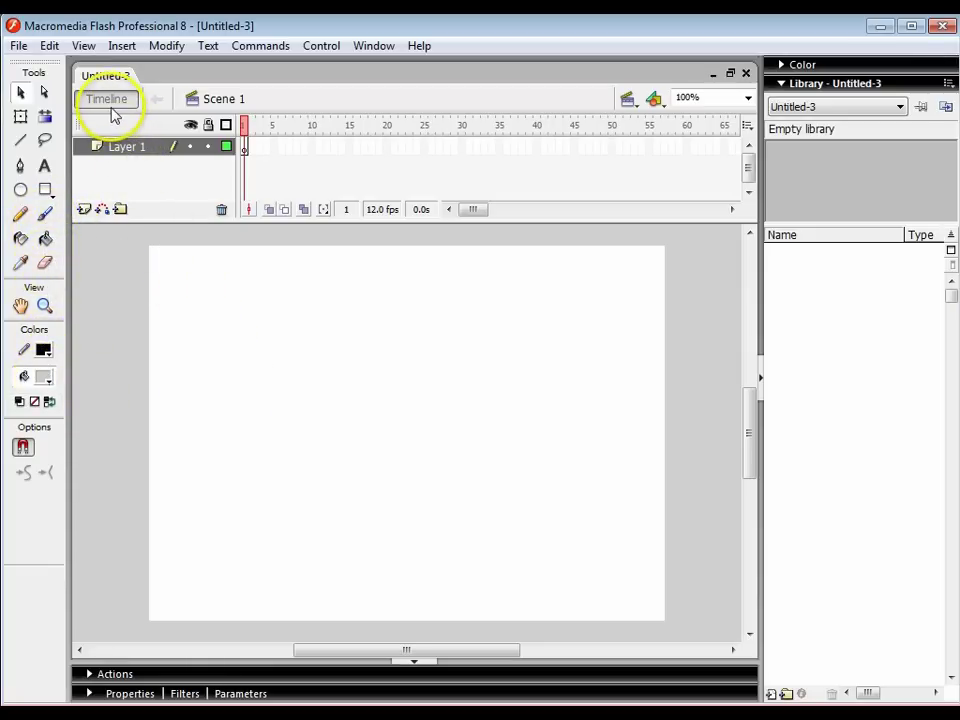
pyautogui.click(245, 150)
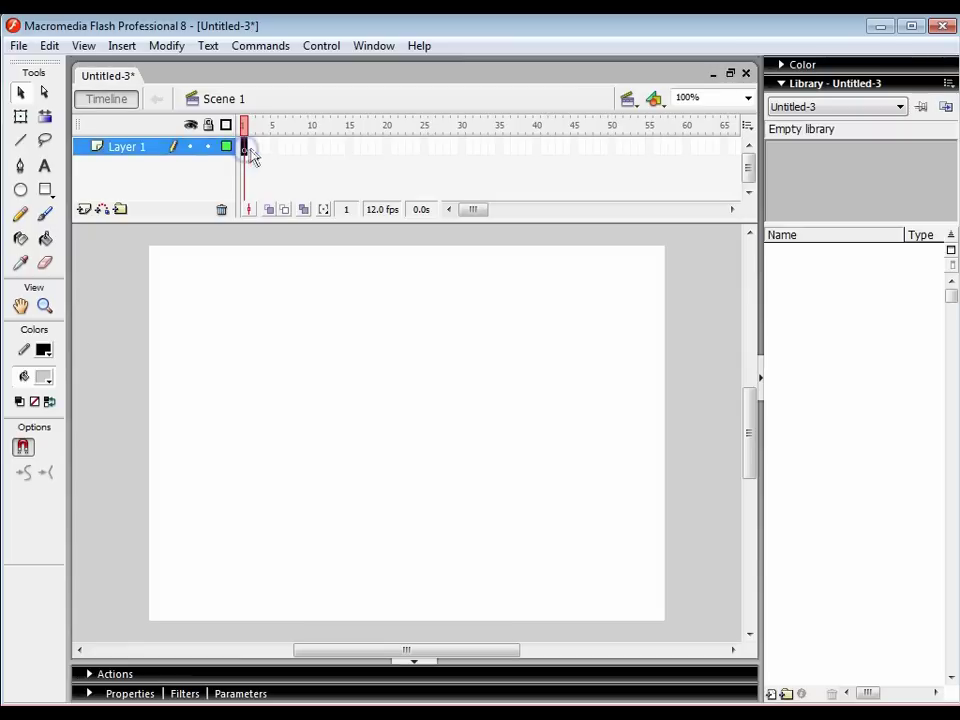
pyautogui.click(253, 149)
pyautogui.click(245, 148)
pyautogui.click(252, 150)
pyautogui.click(245, 152)
# - Set up the Brush tool with a black fill and a small brush size
pyautogui.click(47, 215)
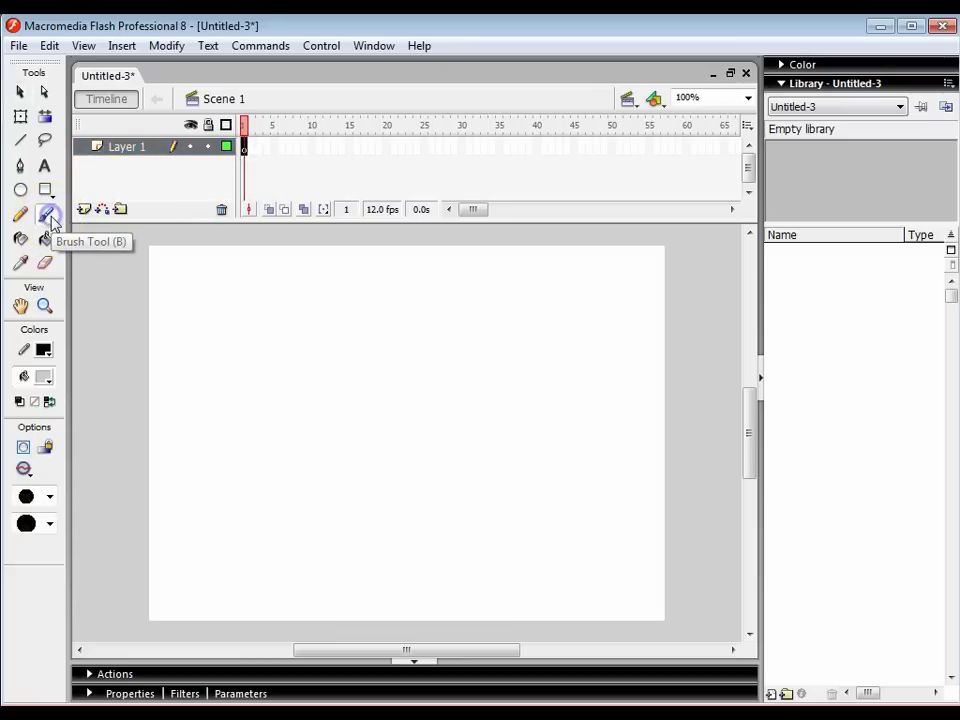
pyautogui.click(44, 377)
pyautogui.click(35, 428)
pyautogui.click(49, 497)
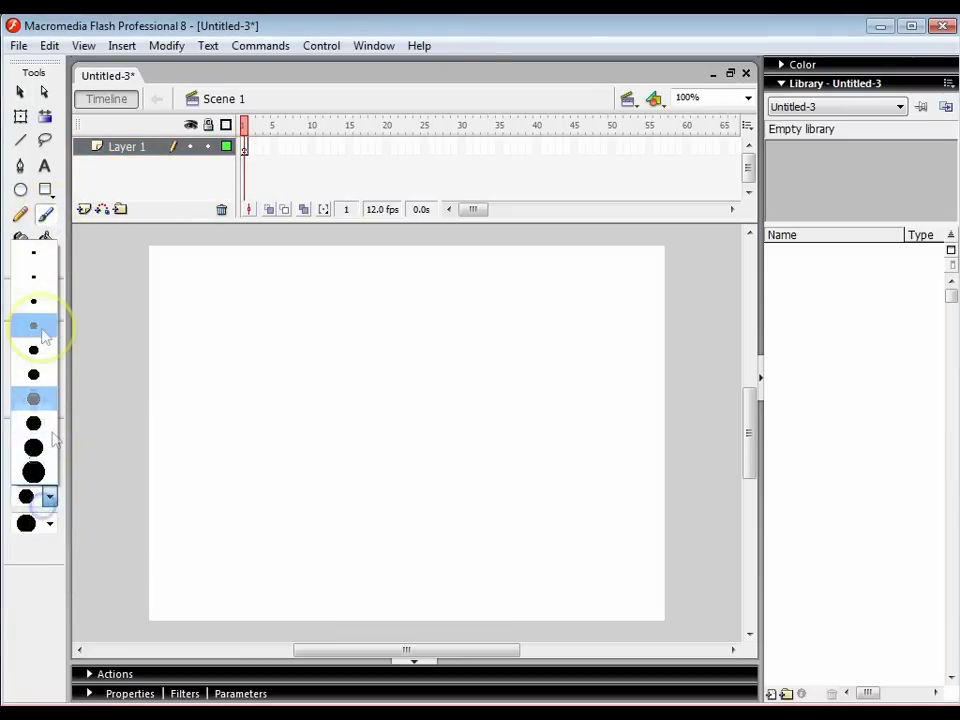
pyautogui.click(44, 302)
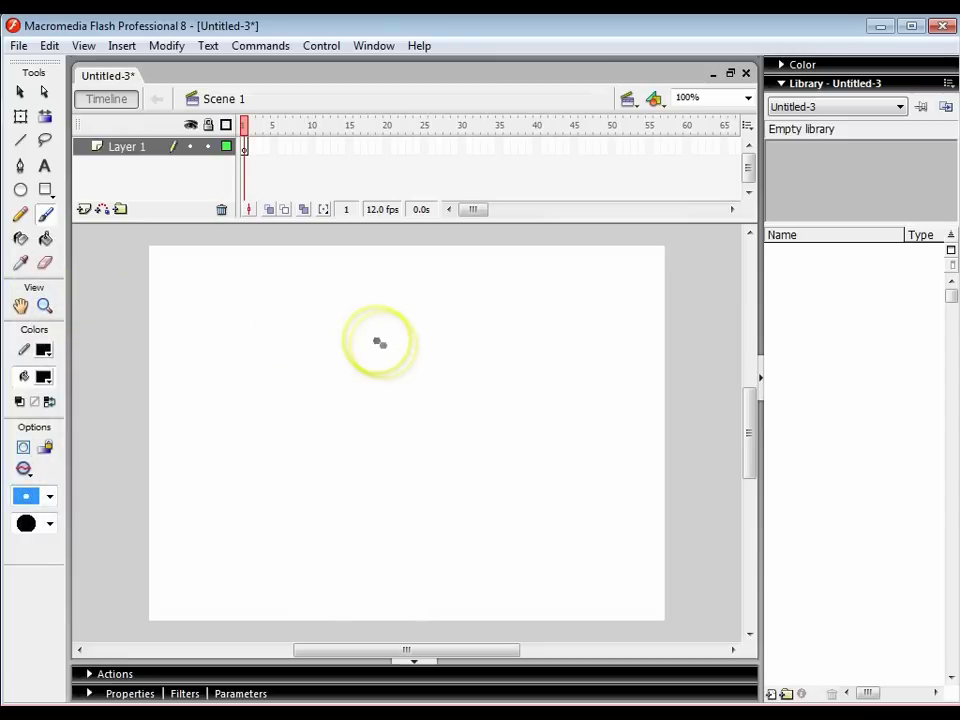
# - Paint a stick figure with two dot eyes and one forearm raised near the middle of the stage
pyautogui.moveTo(359, 368)
pyautogui.mouseDown()
pyautogui.moveTo(400, 369)
pyautogui.moveTo(379, 352)
pyautogui.moveTo(362, 527)
pyautogui.mouseUp()
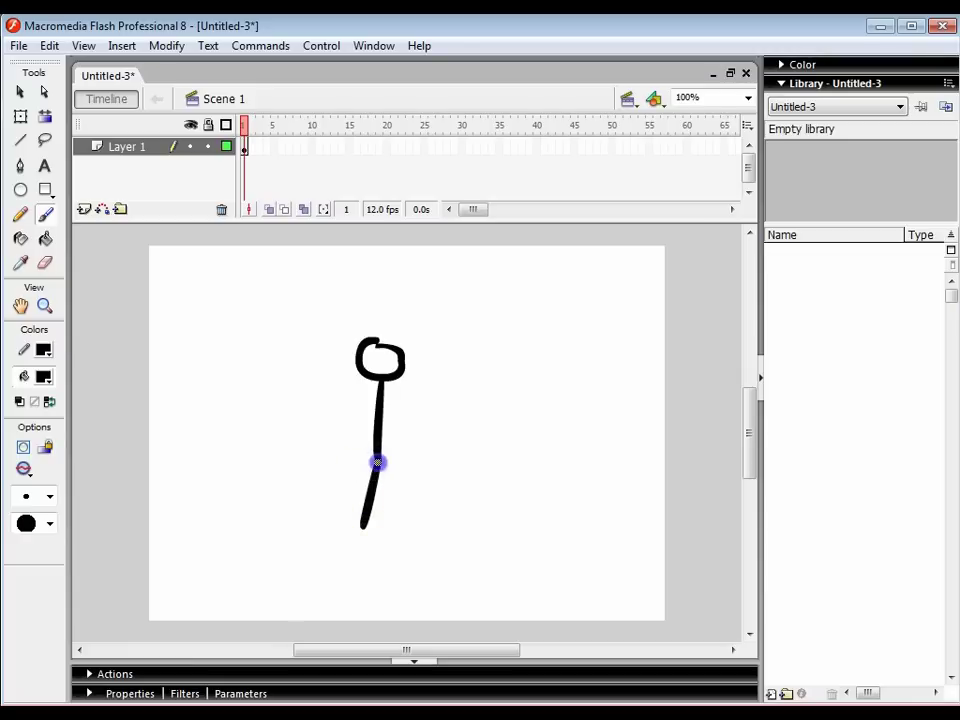
pyautogui.moveTo(378, 412); pyautogui.dragTo(345, 470)
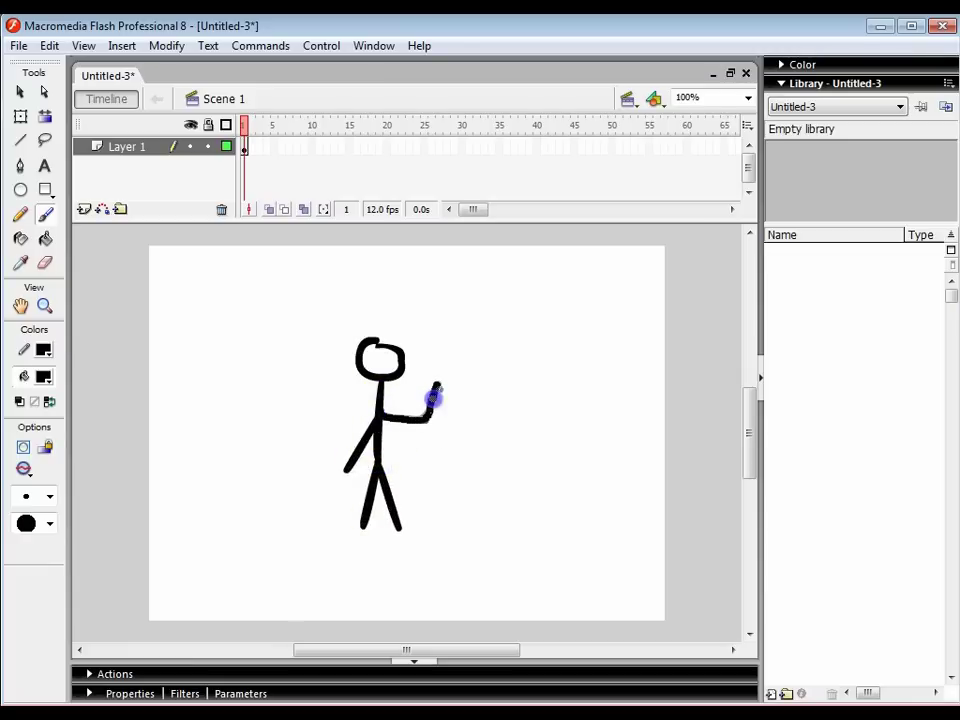
pyautogui.click(374, 358)
pyautogui.click(386, 358)
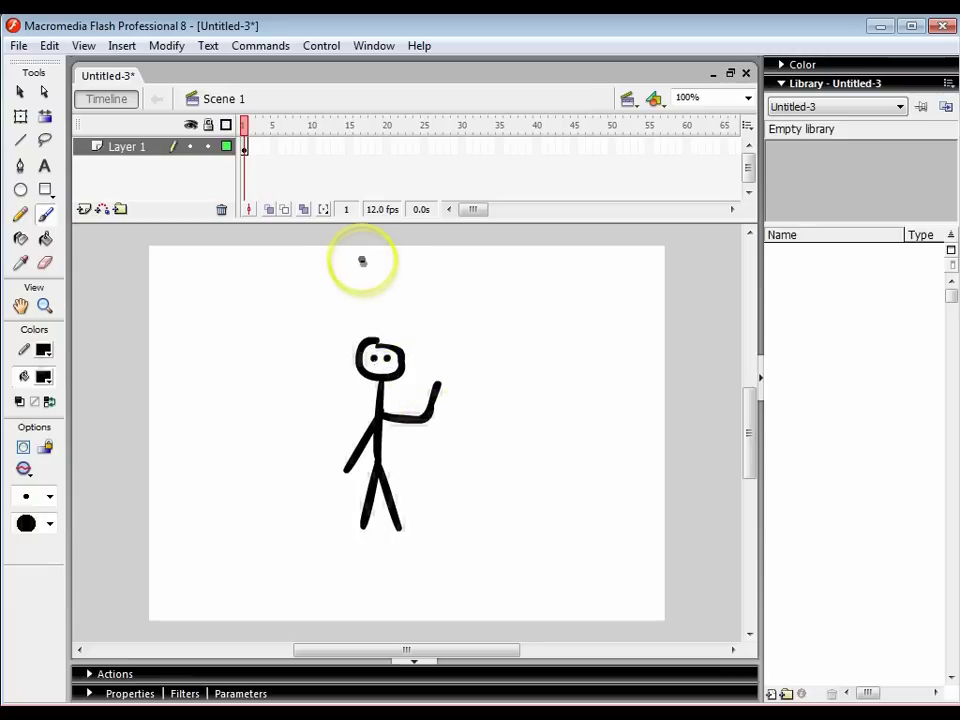
# - Insert a keyframe at frame 2 of Layer 1 that repeats the stick figure, and select it
pyautogui.click(253, 150)
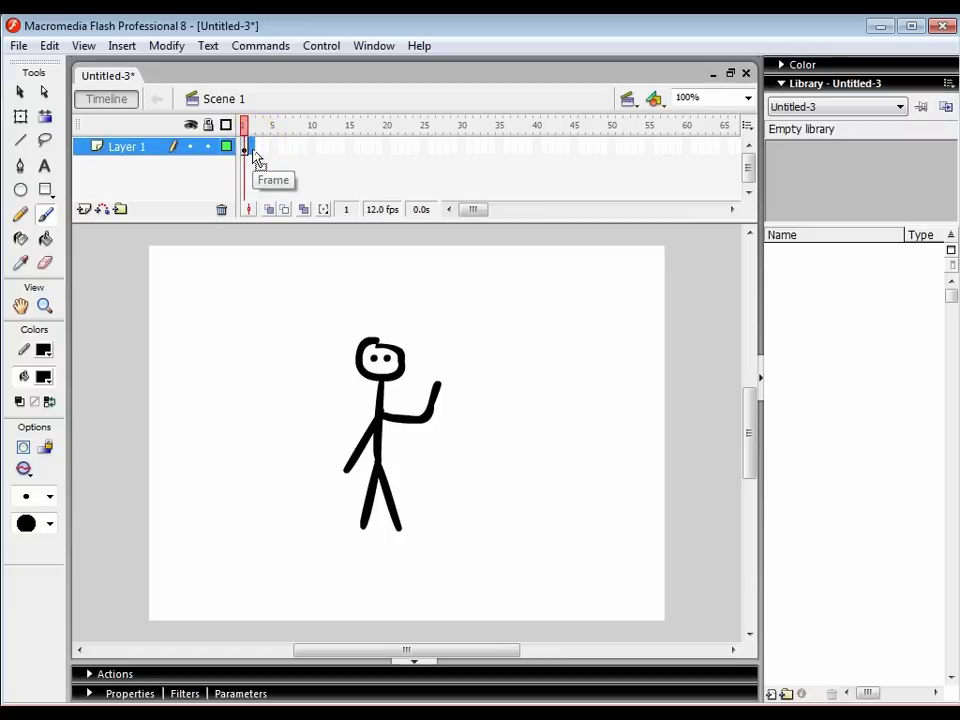
pyautogui.press('F6')
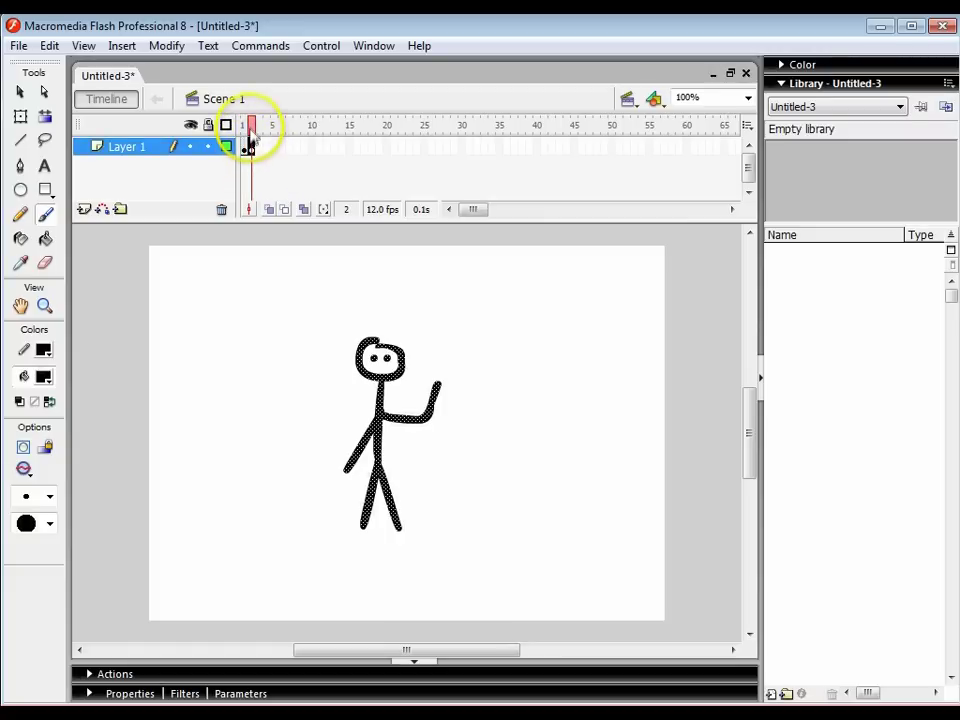
pyautogui.moveTo(251, 127); pyautogui.dragTo(250, 127)
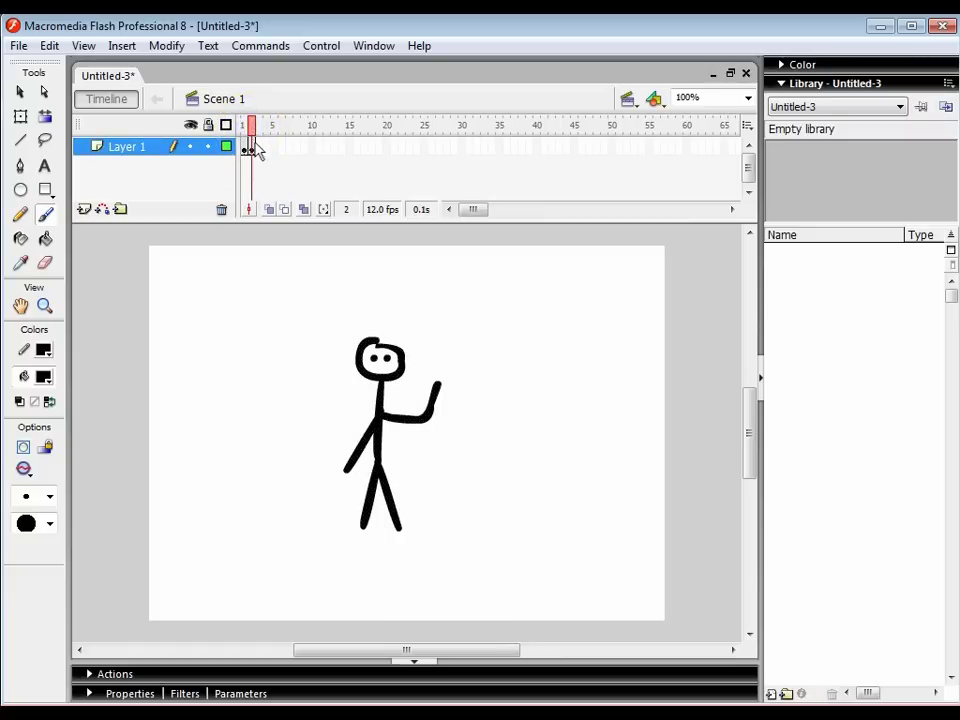
pyautogui.click(253, 150)
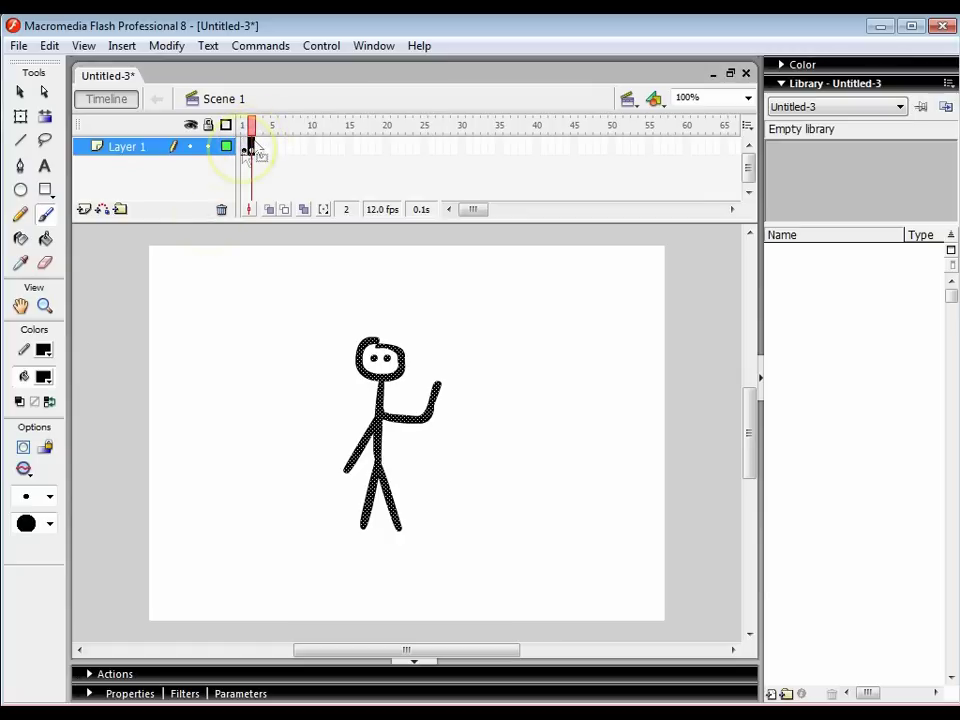
# - Erase the stick figure's raised forearm on frame 2, keeping the upper arm
pyautogui.click(45, 262)
pyautogui.moveTo(414, 368); pyautogui.dragTo(452, 370)
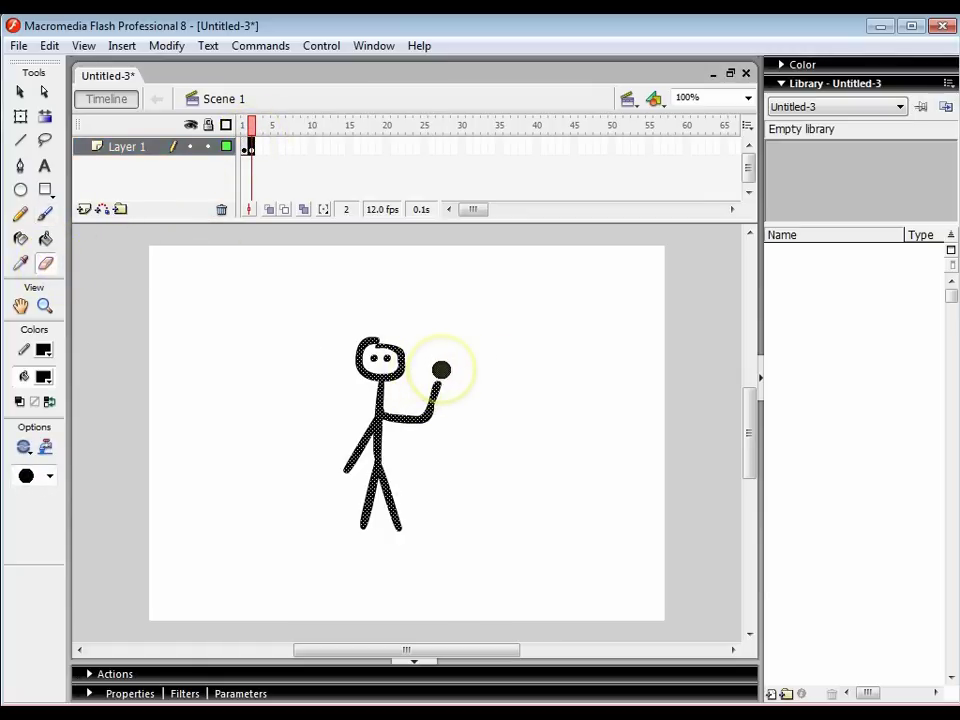
pyautogui.click(432, 414)
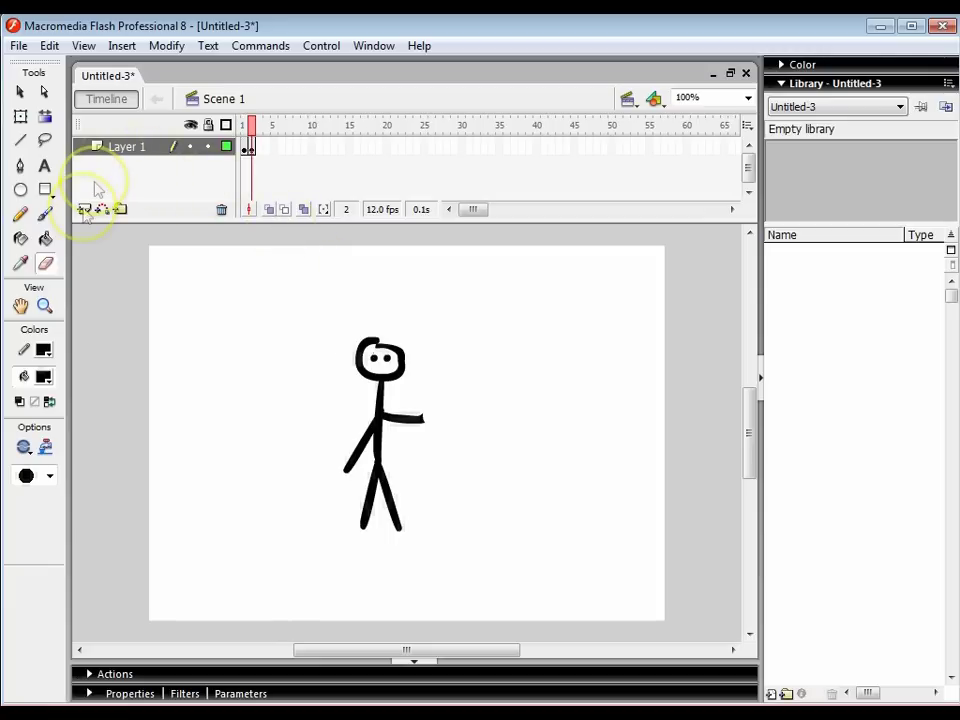
# - Turn on onion skinning and brush in a lower, more outstretched forearm on frame 2
pyautogui.click(44, 215)
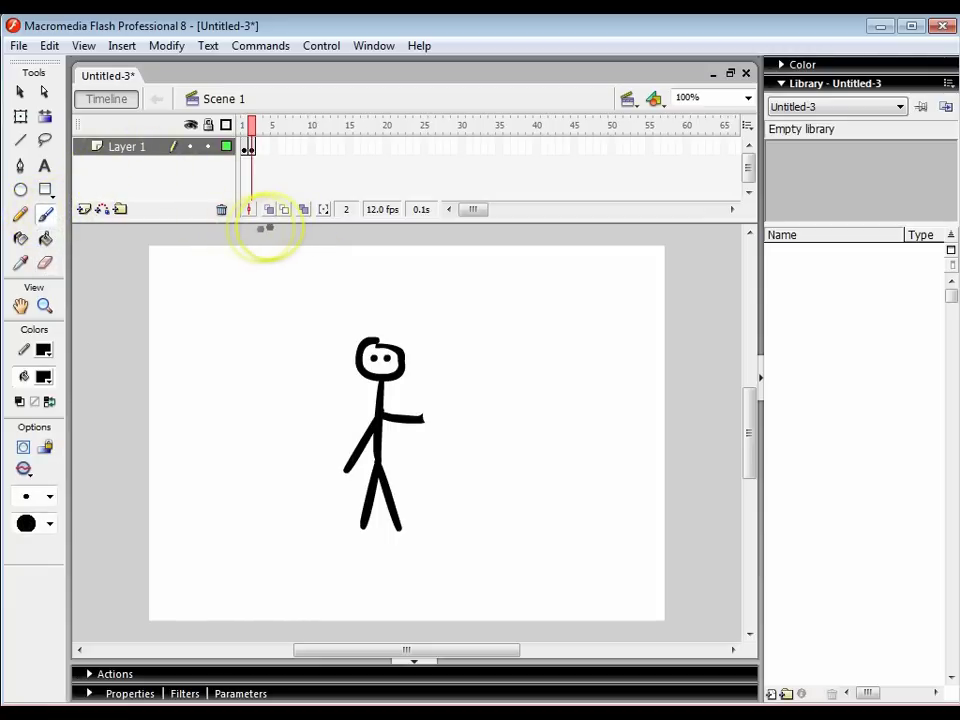
pyautogui.click(270, 211)
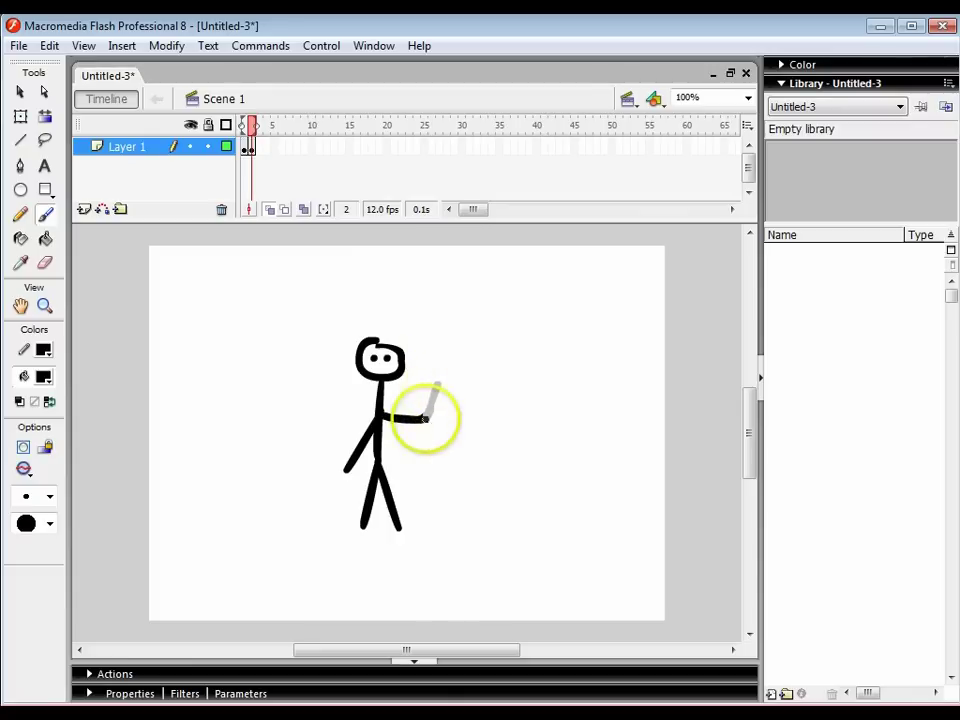
pyautogui.moveTo(422, 418); pyautogui.dragTo(423, 417)
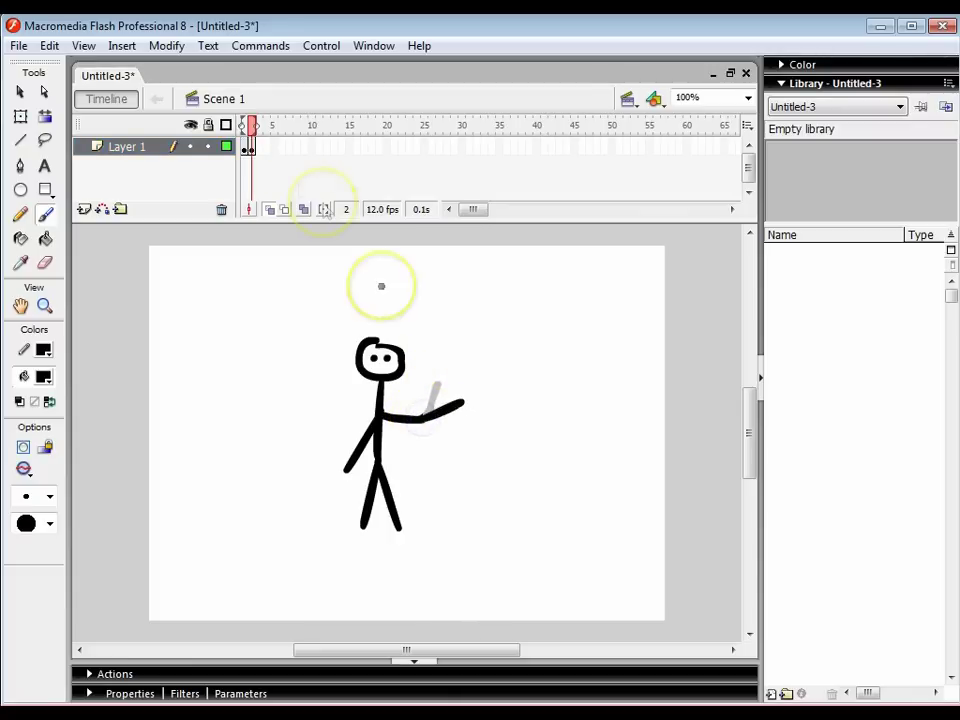
# - Turn off onion skinning, test the two-frame waving animation as a movie, and close the preview
pyautogui.click(270, 209)
pyautogui.moveTo(251, 130); pyautogui.dragTo(250, 132)
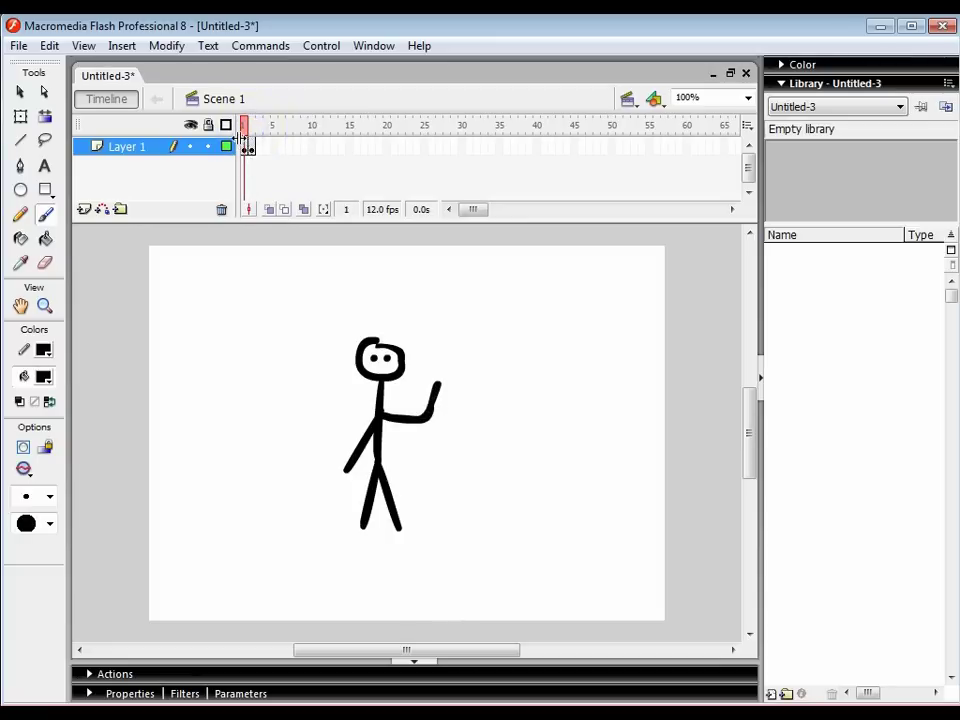
pyautogui.hotkey('ctrl', 'Return')
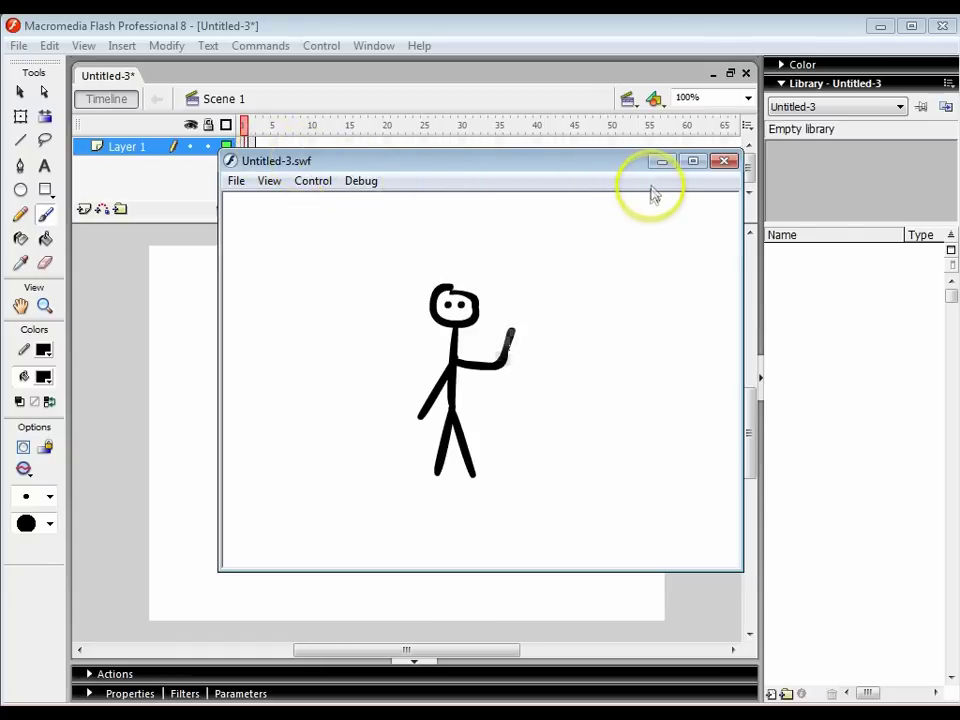
pyautogui.click(723, 163)
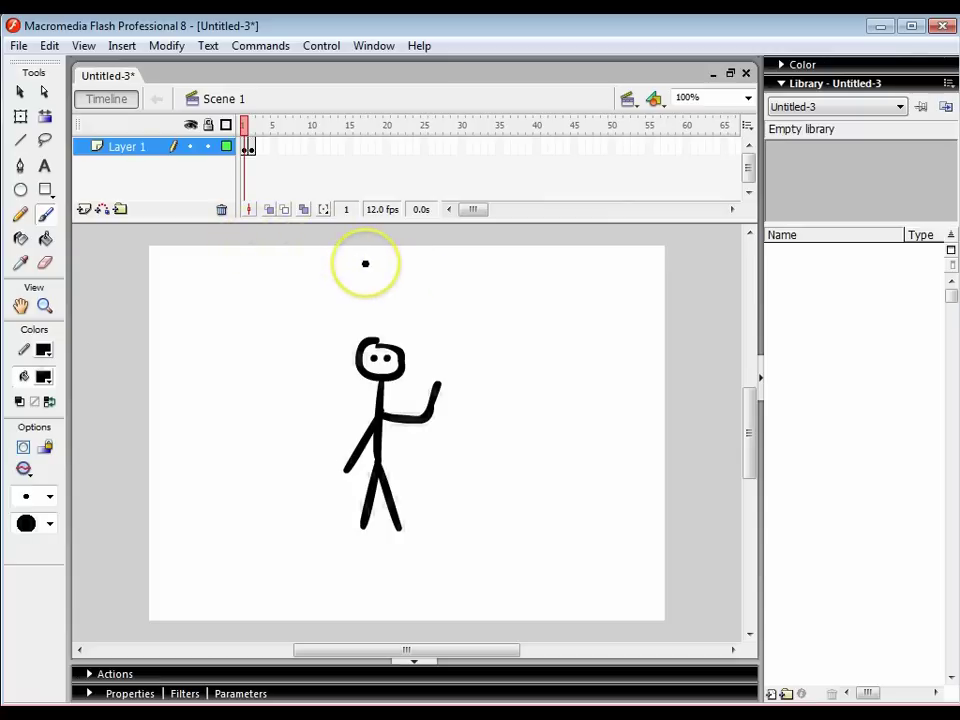
# - Rename Layer 1 as dude1
pyautogui.doubleClick(127, 150)
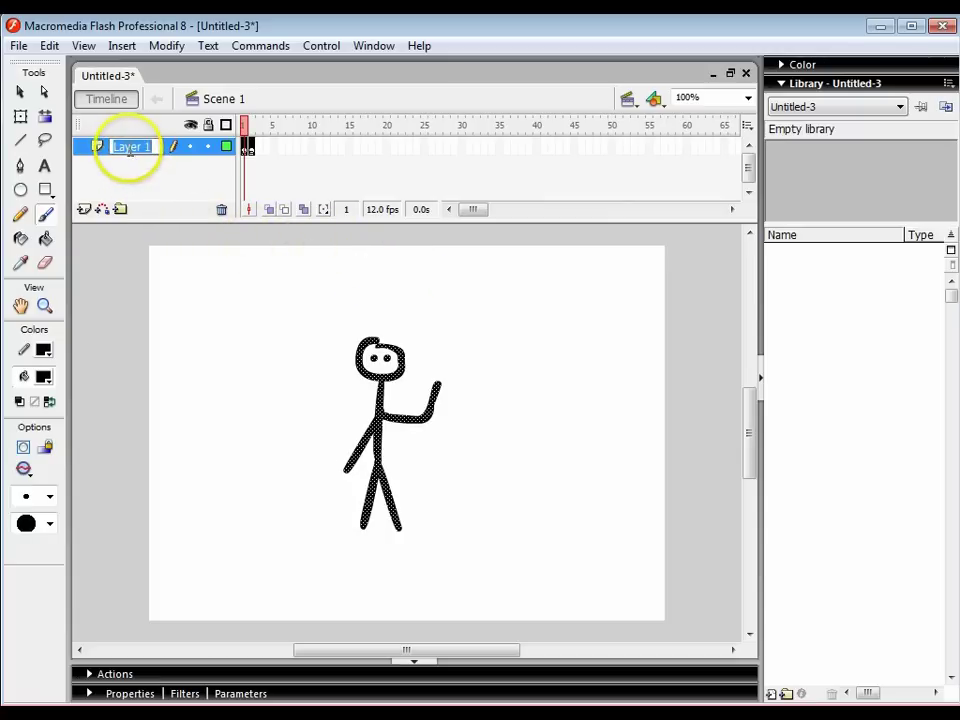
pyautogui.write('dude1')
pyautogui.press('Return')
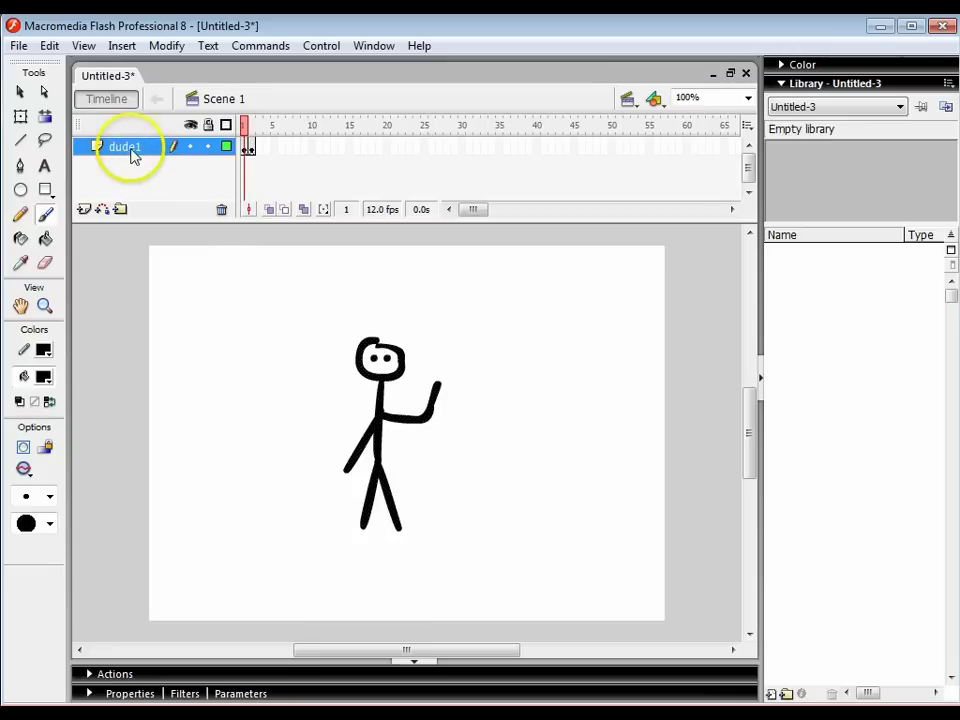
# - Add a new layer above dude1 and name it blinky
pyautogui.click(86, 211)
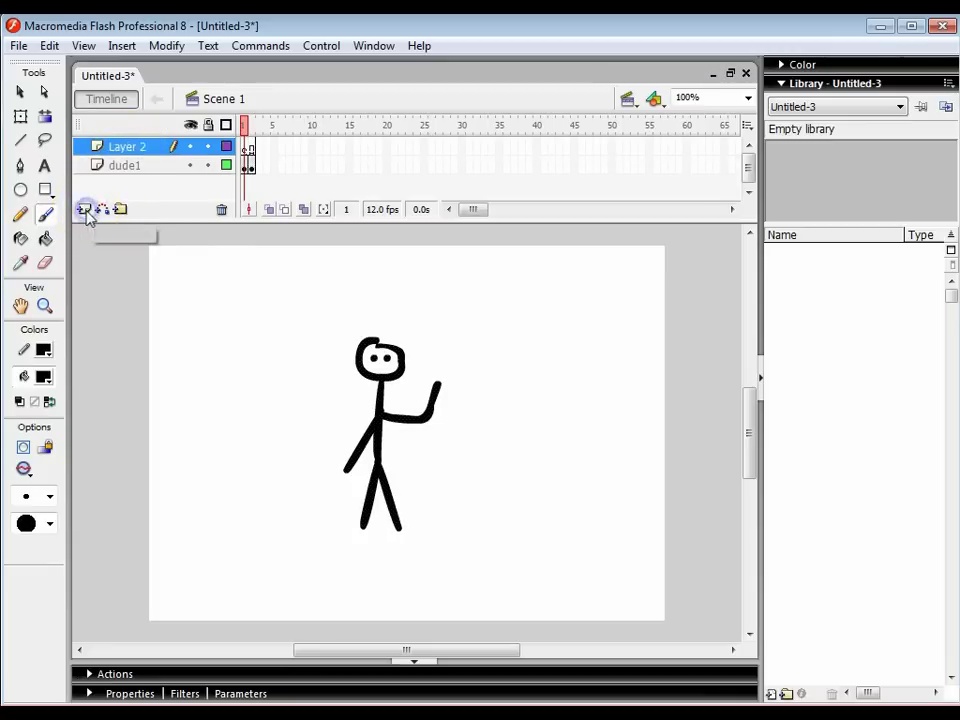
pyautogui.doubleClick(126, 148)
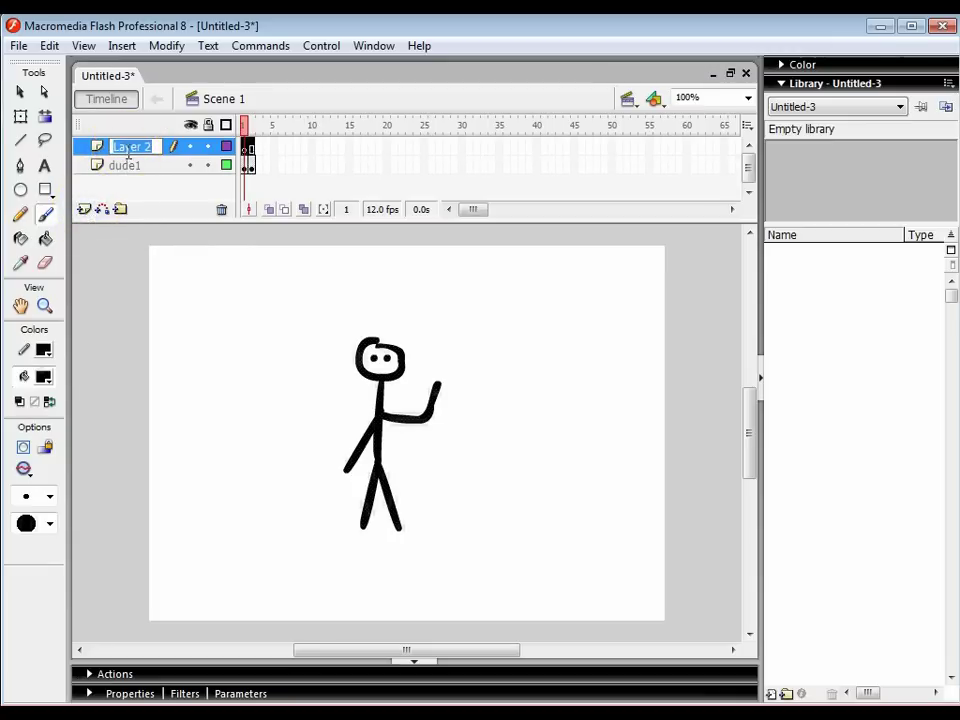
pyautogui.write('blinky')
pyautogui.press('Return')
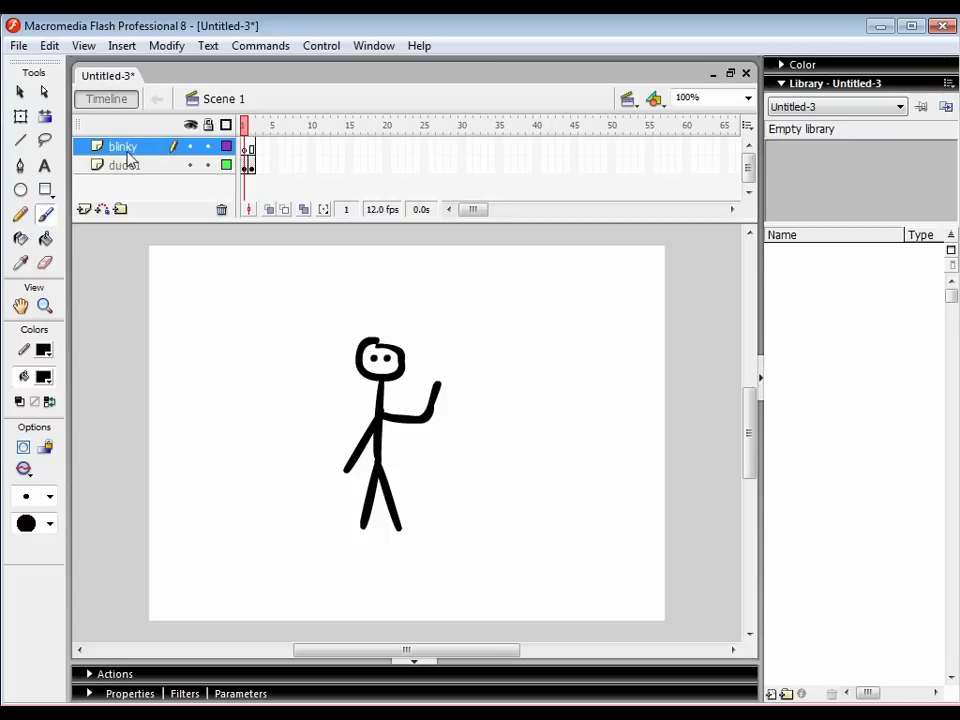
# - Lock the dude1 layer and make frame 1 of the blinky layer the active frame
pyautogui.click(248, 152)
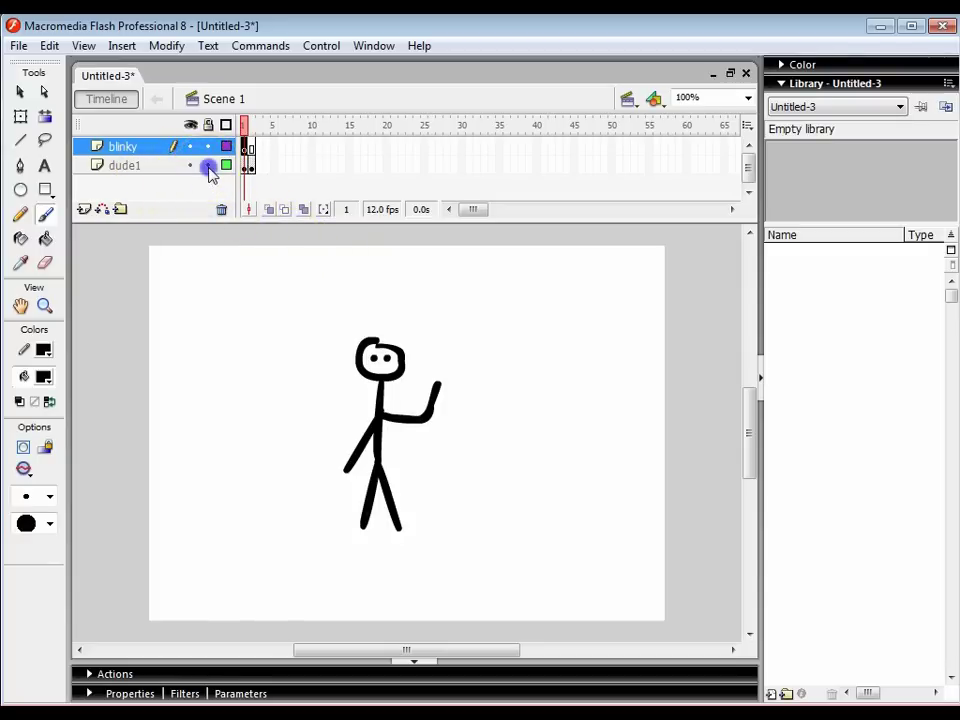
pyautogui.click(208, 166)
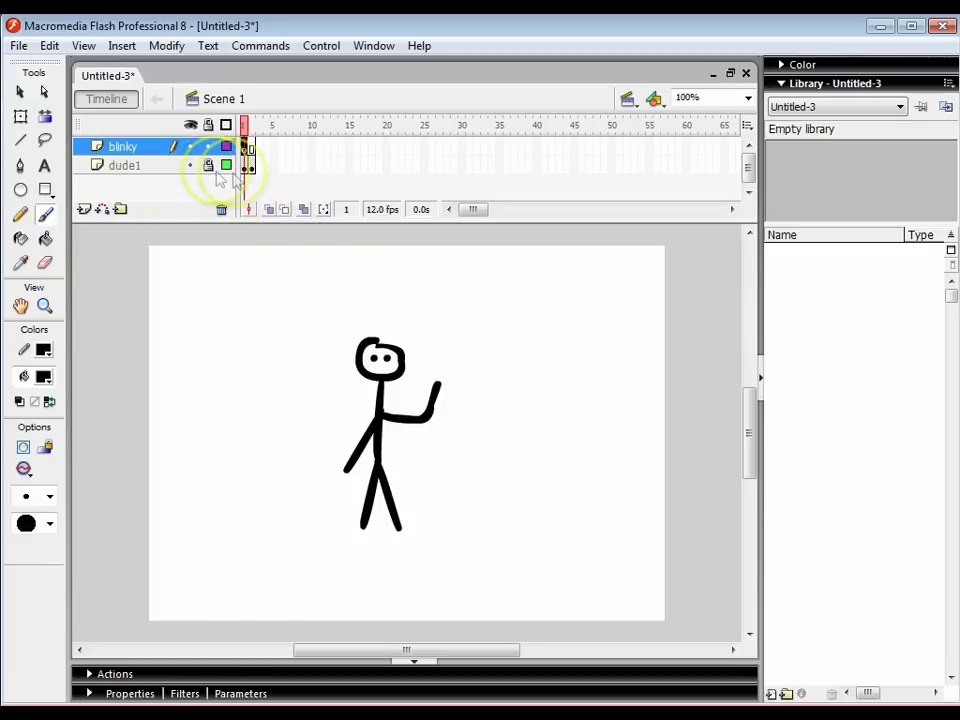
pyautogui.click(251, 166)
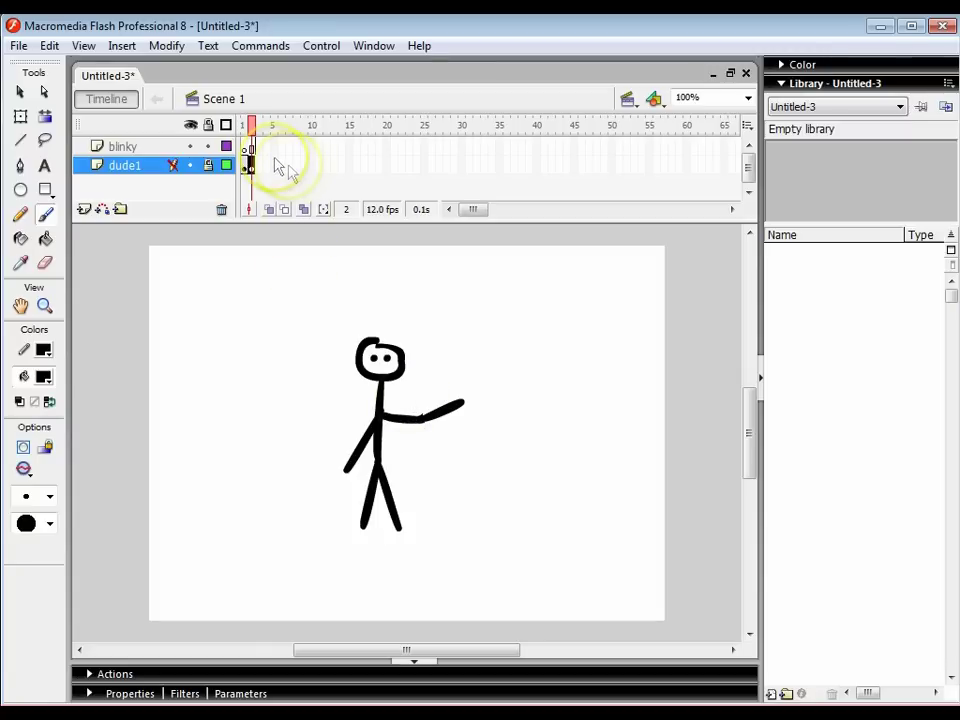
pyautogui.click(245, 147)
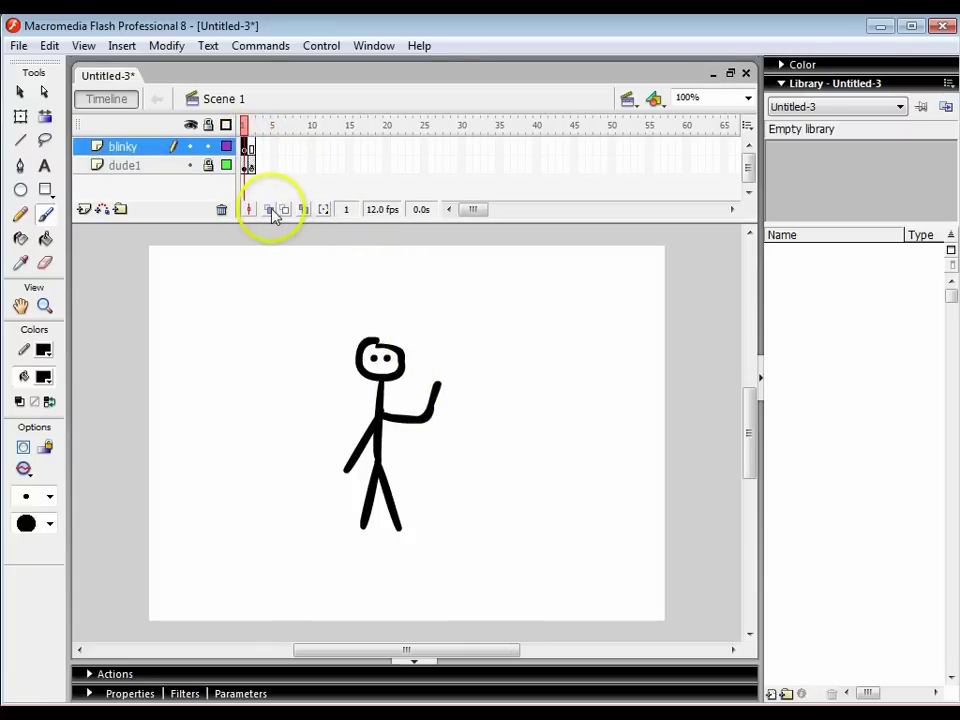
pyautogui.click(269, 210)
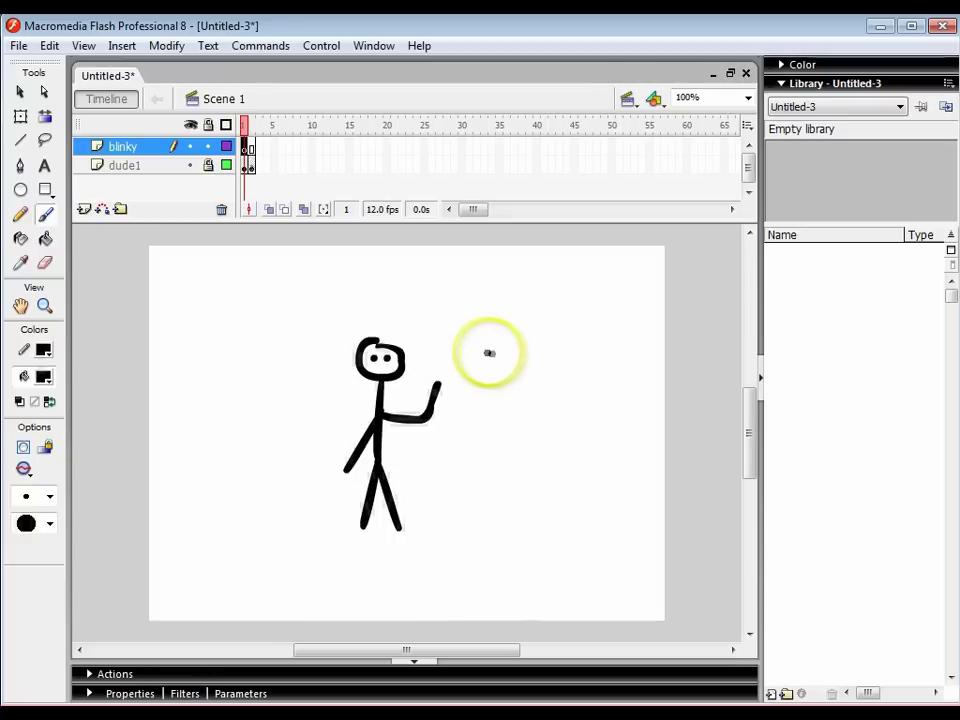
# - Paint a large round head with two dot eyes and a mouth beside the stick figure's raised hand on the blinky layer
pyautogui.moveTo(491, 357); pyautogui.dragTo(493, 358)
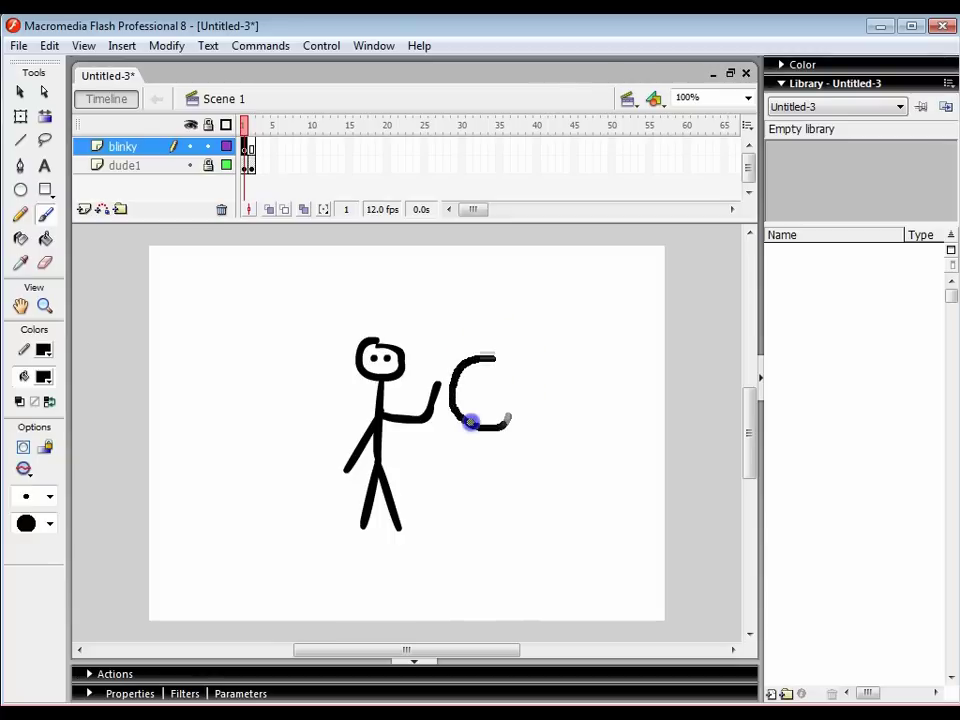
pyautogui.moveTo(471, 422); pyautogui.dragTo(492, 360)
pyautogui.click(469, 384)
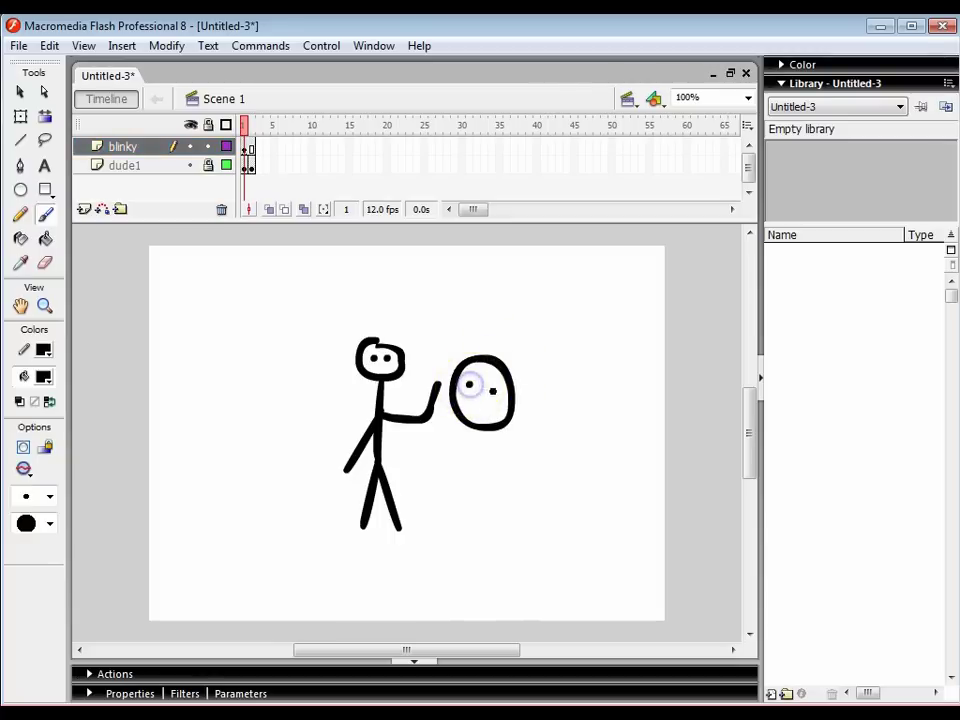
pyautogui.click(470, 407)
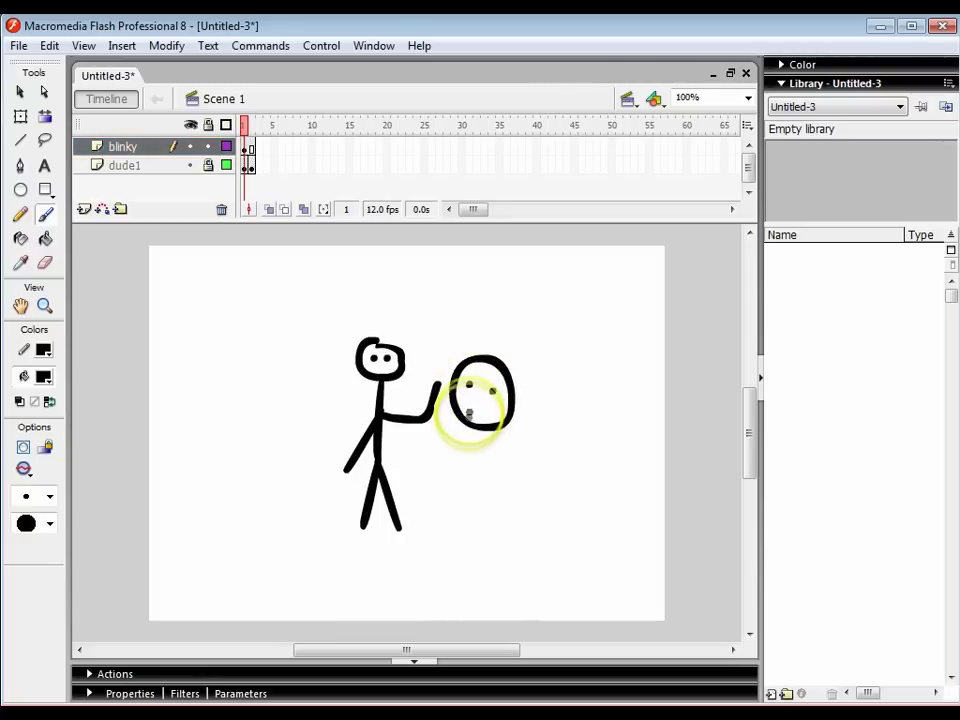
pyautogui.moveTo(470, 407)
pyautogui.mouseDown()
pyautogui.moveTo(491, 421)
pyautogui.moveTo(497, 413)
pyautogui.mouseUp()
pyautogui.hotkey('ctrl', 'z')
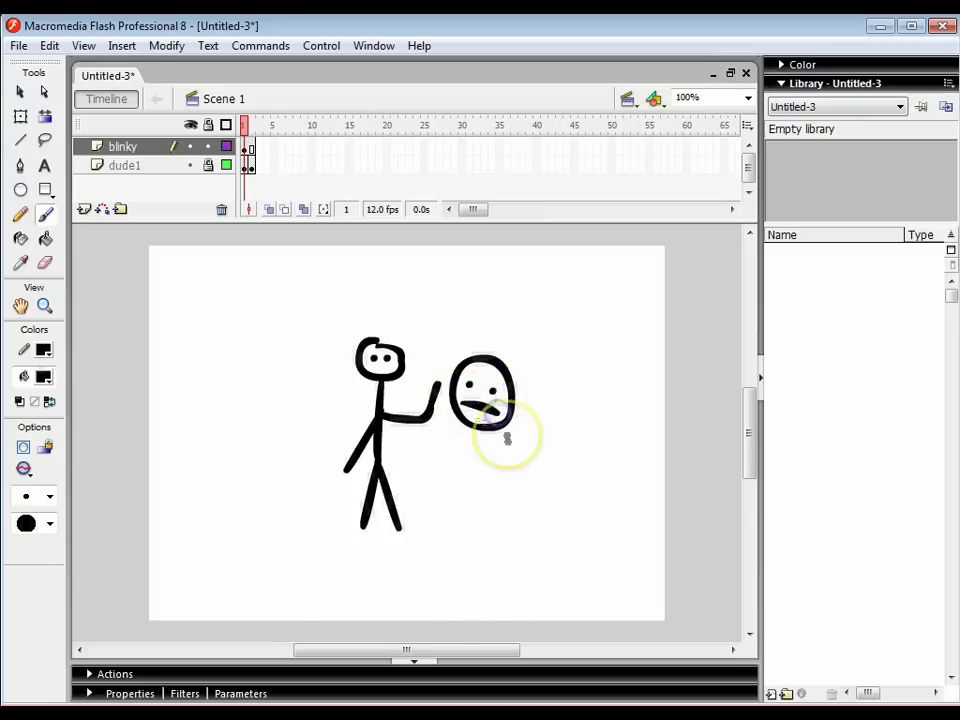
# - Move blinky's whole head slightly down and toward the stick figure so the lowered hand in frame 2 pokes its eye
pyautogui.click(249, 127)
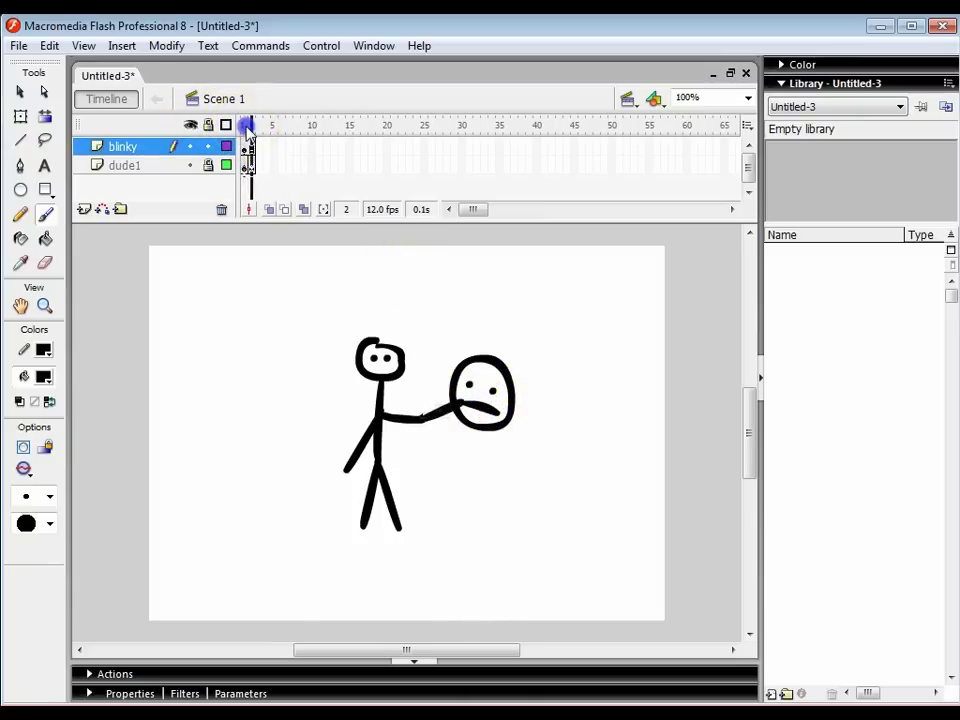
pyautogui.moveTo(249, 127); pyautogui.dragTo(249, 125)
pyautogui.click(20, 92)
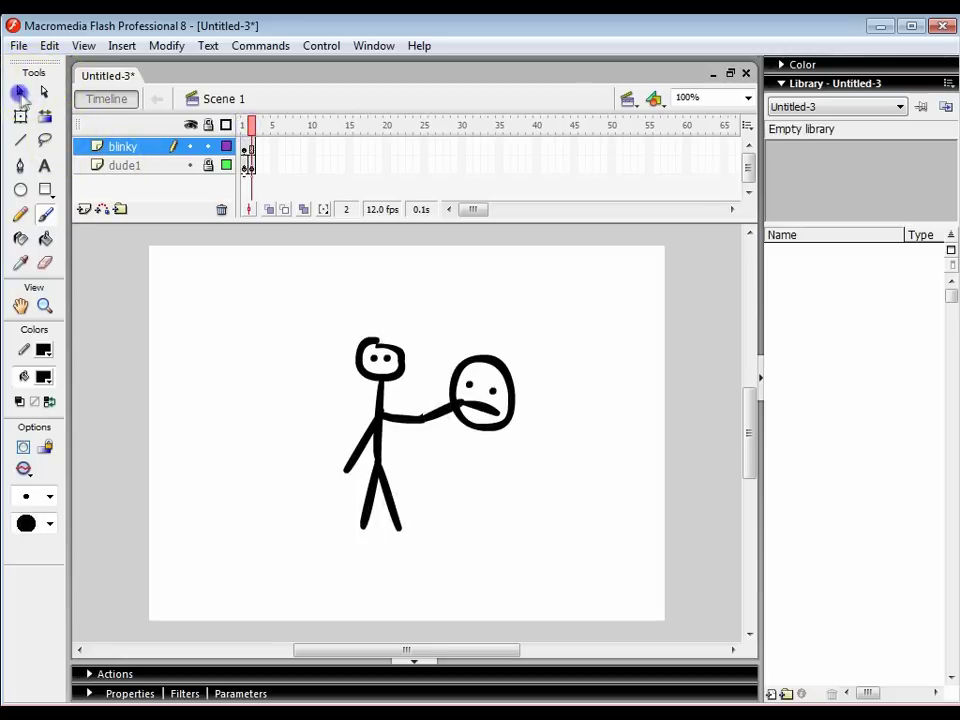
pyautogui.moveTo(602, 469); pyautogui.dragTo(431, 287)
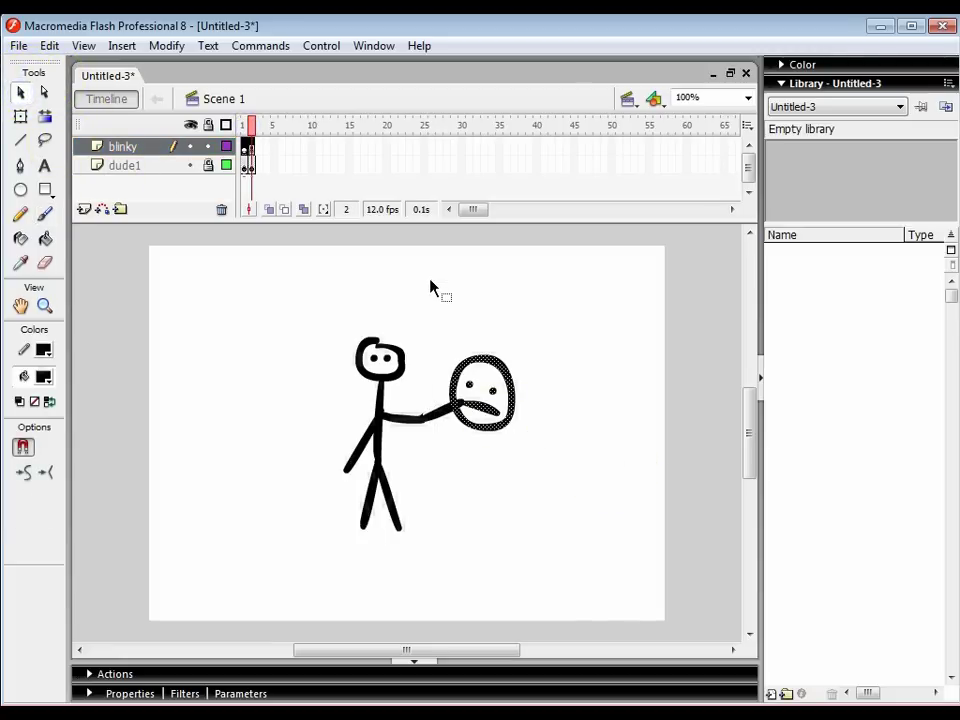
pyautogui.press('Left')
pyautogui.press('Left')
pyautogui.press('Left')
pyautogui.press('Left')
pyautogui.press('Left')
pyautogui.press('Left')
pyautogui.press('Left')
pyautogui.press('Left')
pyautogui.press('Left')
pyautogui.press('Left')
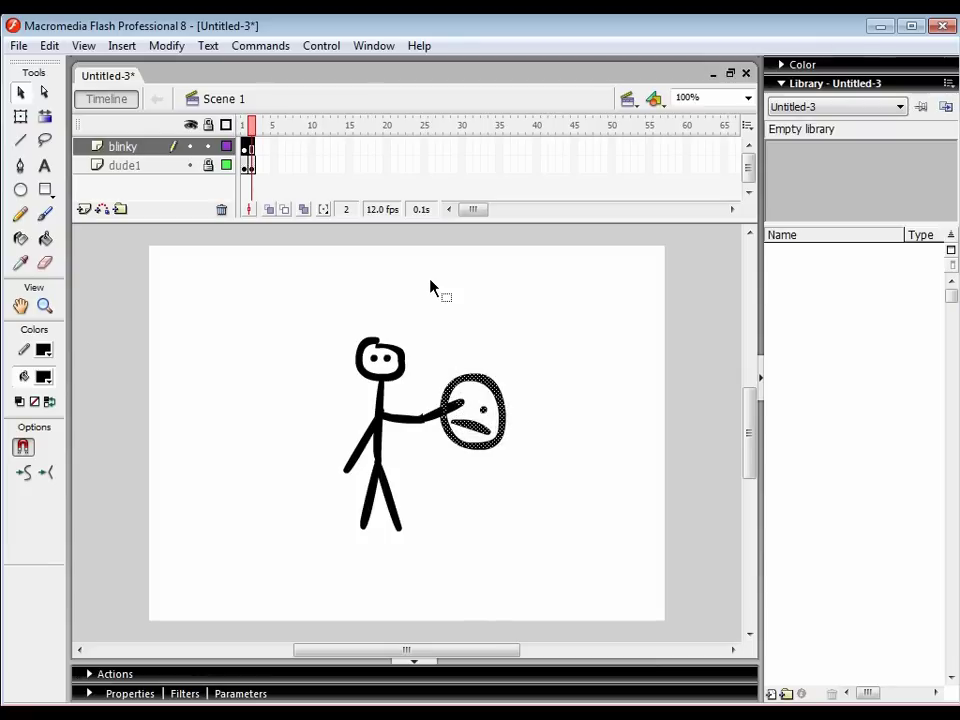
# - Insert a keyframe at frame 2 of the blinky layer
pyautogui.click(252, 128)
pyautogui.click(253, 128)
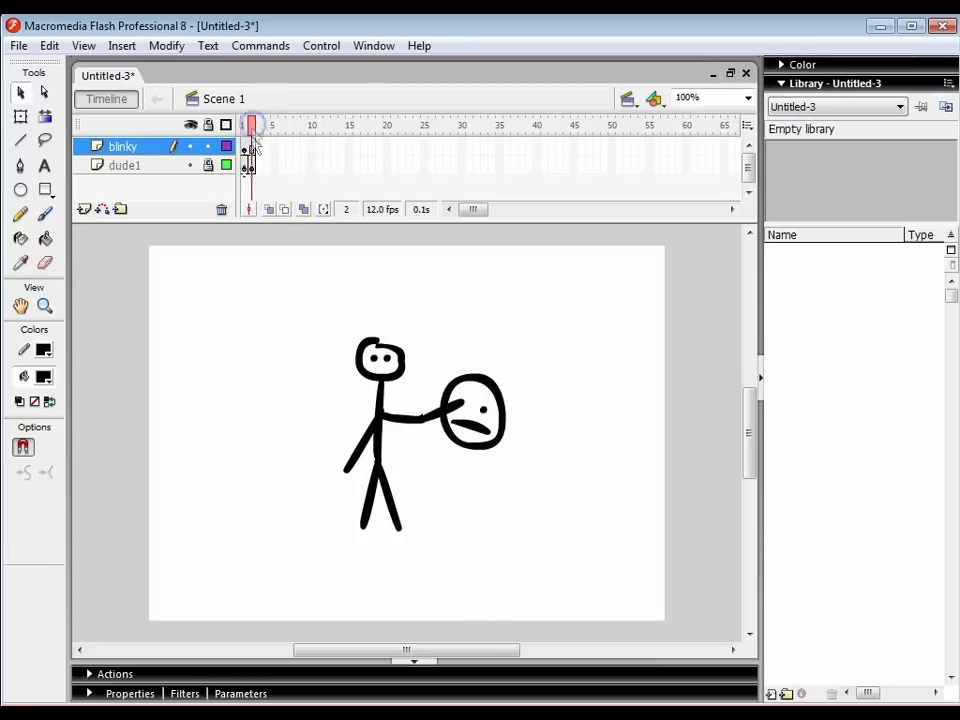
pyautogui.click(252, 146)
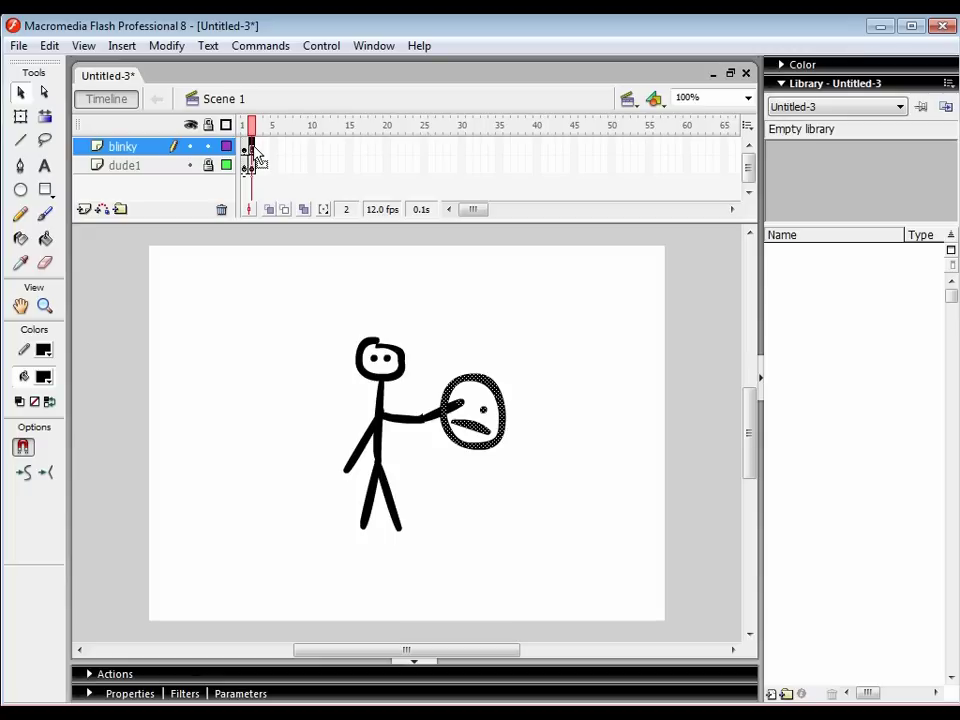
pyautogui.click(330, 283)
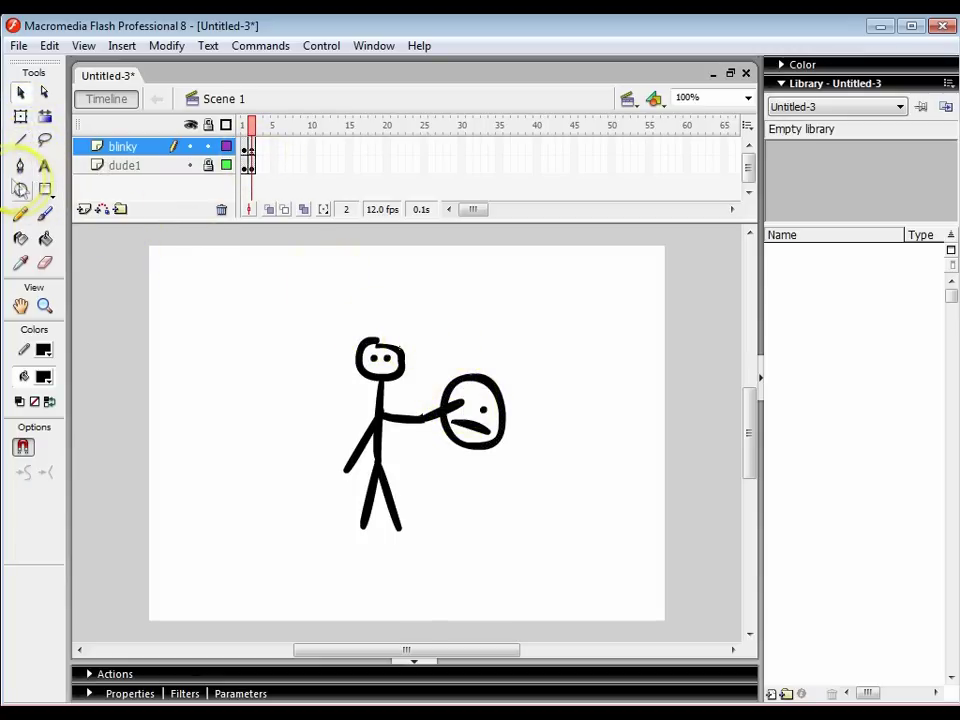
# - Paint a small wince mark over blinky's poked eye in frame 2 using a smaller brush
pyautogui.click(45, 214)
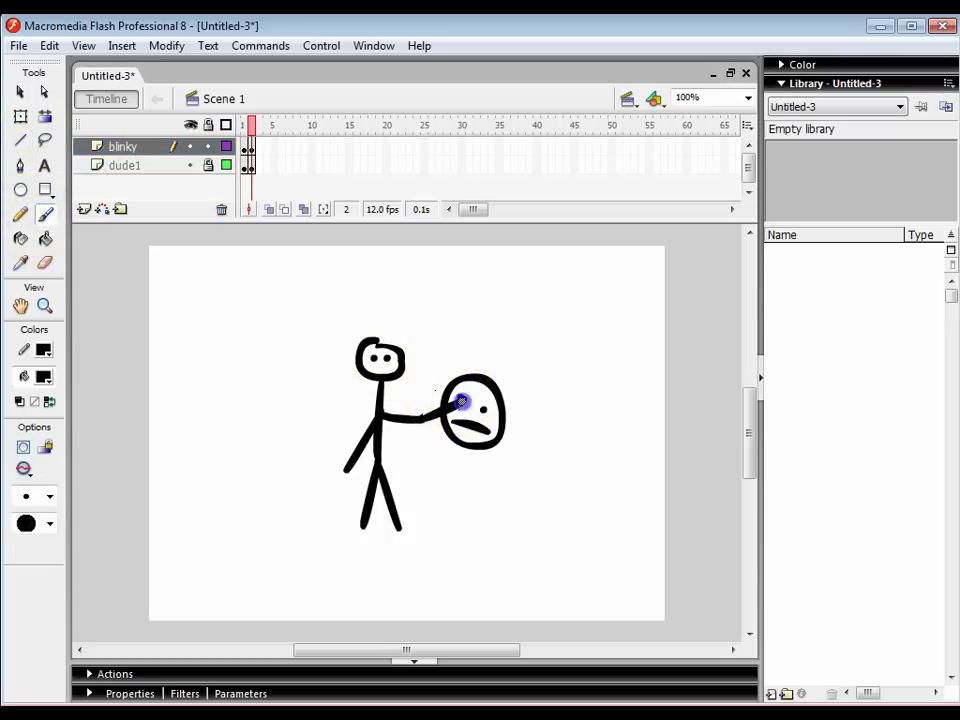
pyautogui.click(49, 496)
pyautogui.click(33, 259)
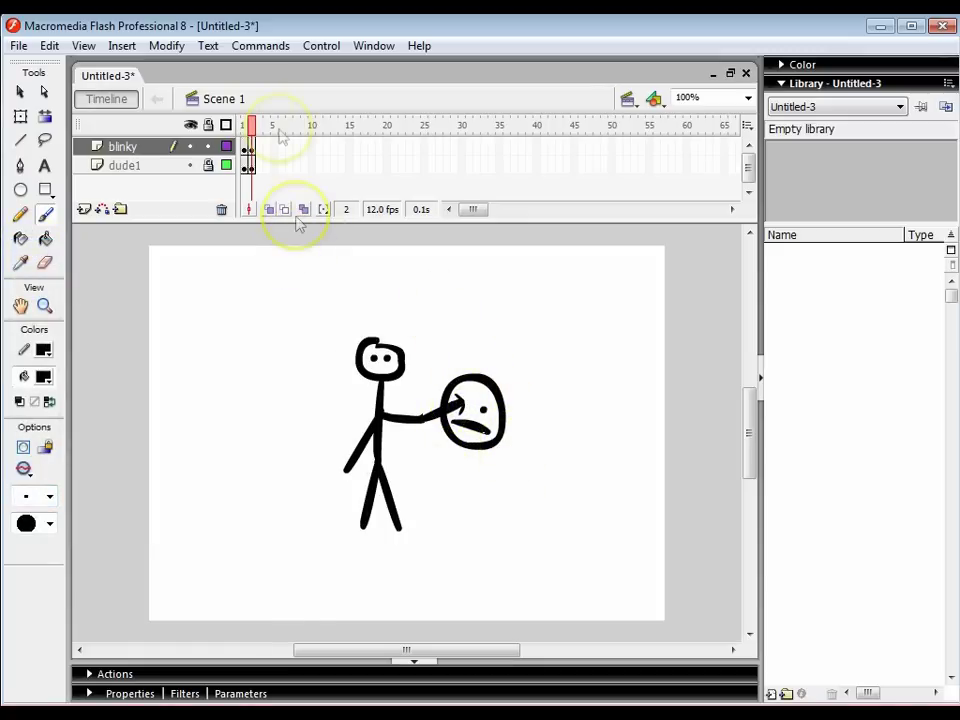
# - Flip blinky's mouth vertically in frame 1 with Free Transform so it becomes a smile
pyautogui.moveTo(254, 125); pyautogui.dragTo(243, 124)
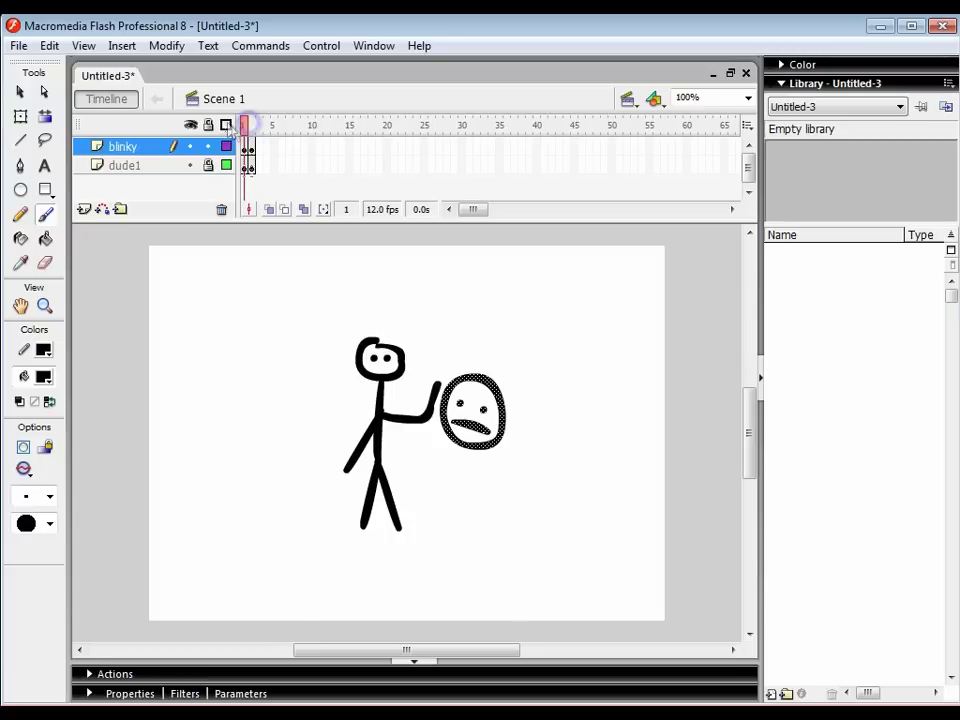
pyautogui.click(20, 92)
pyautogui.click(245, 148)
pyautogui.click(475, 433)
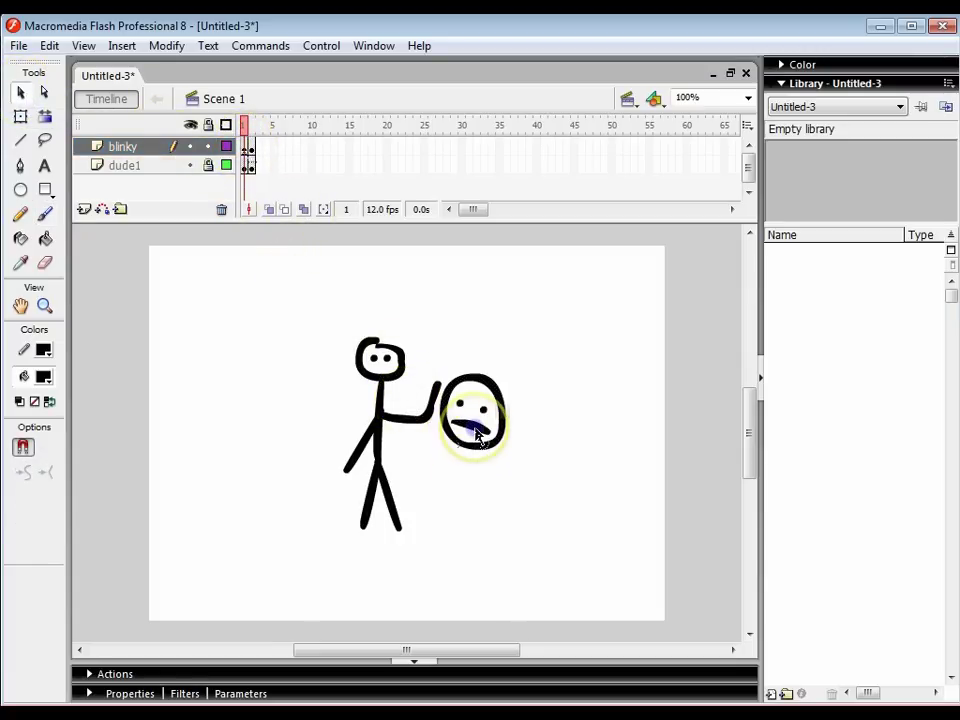
pyautogui.click(20, 116)
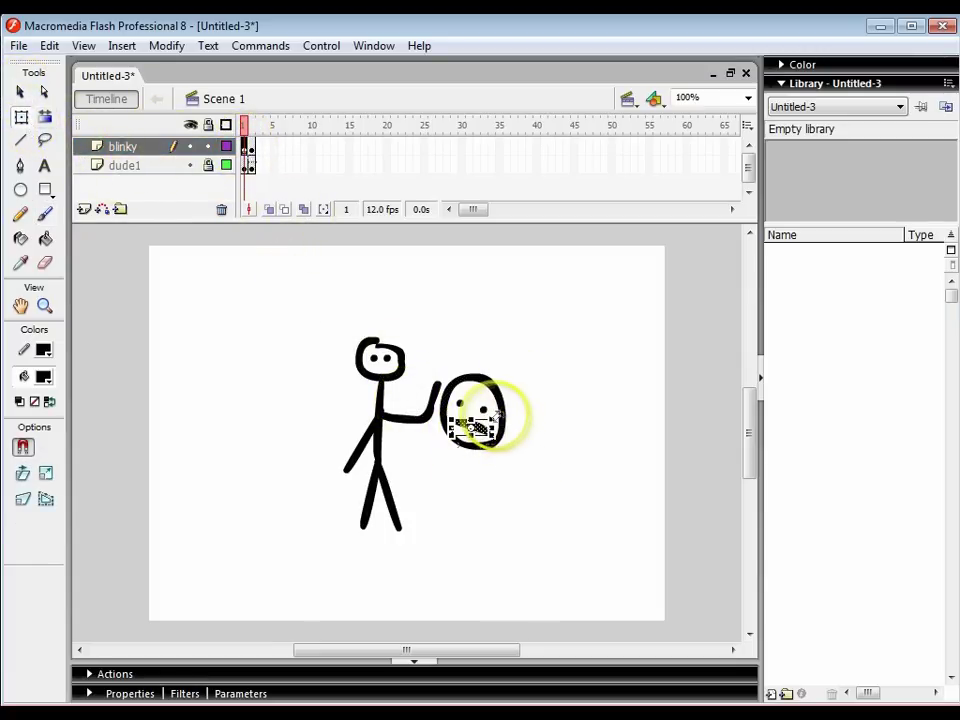
pyautogui.moveTo(502, 410); pyautogui.dragTo(506, 454)
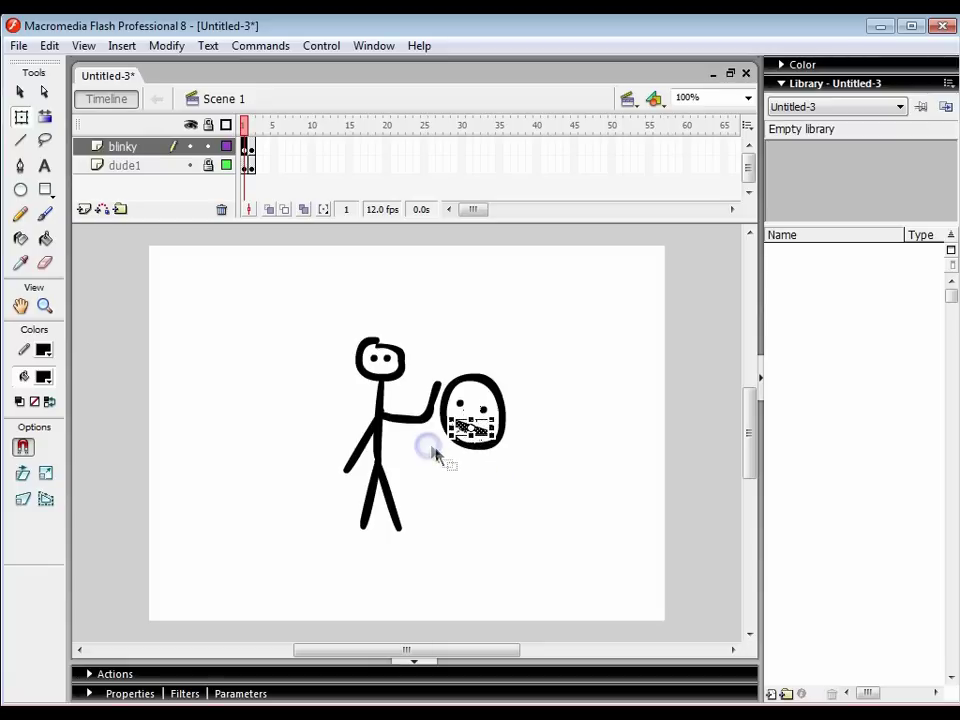
pyautogui.click(540, 454)
# - Scrub between the two frames, test the movie to preview the eye-poke animation, and close the preview
pyautogui.click(248, 124)
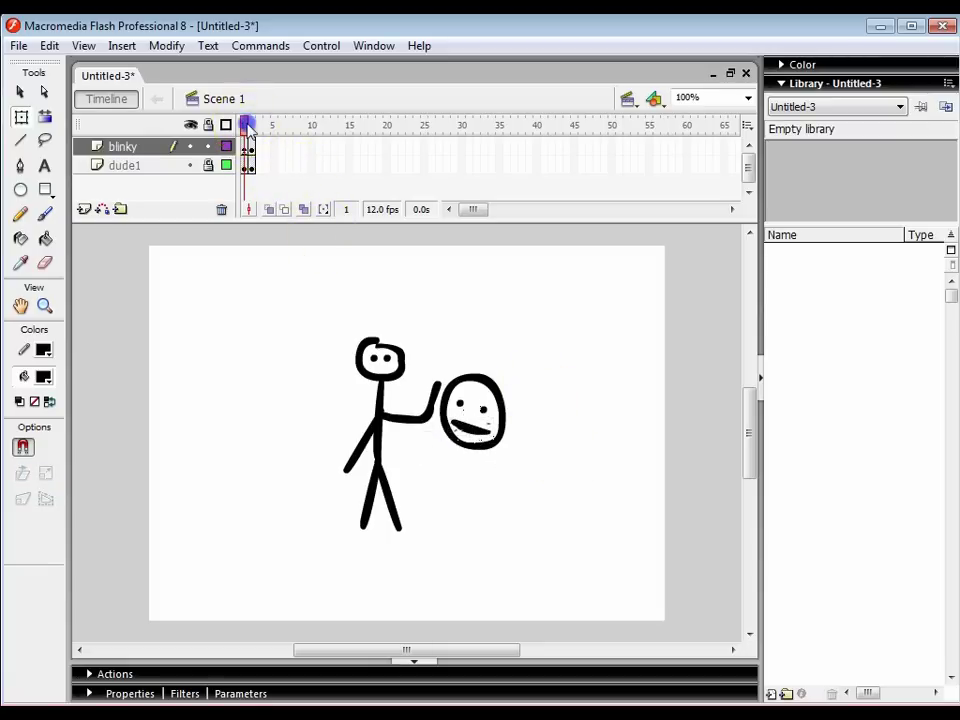
pyautogui.moveTo(248, 124); pyautogui.dragTo(244, 125)
pyautogui.hotkey('ctrl', 'Return')
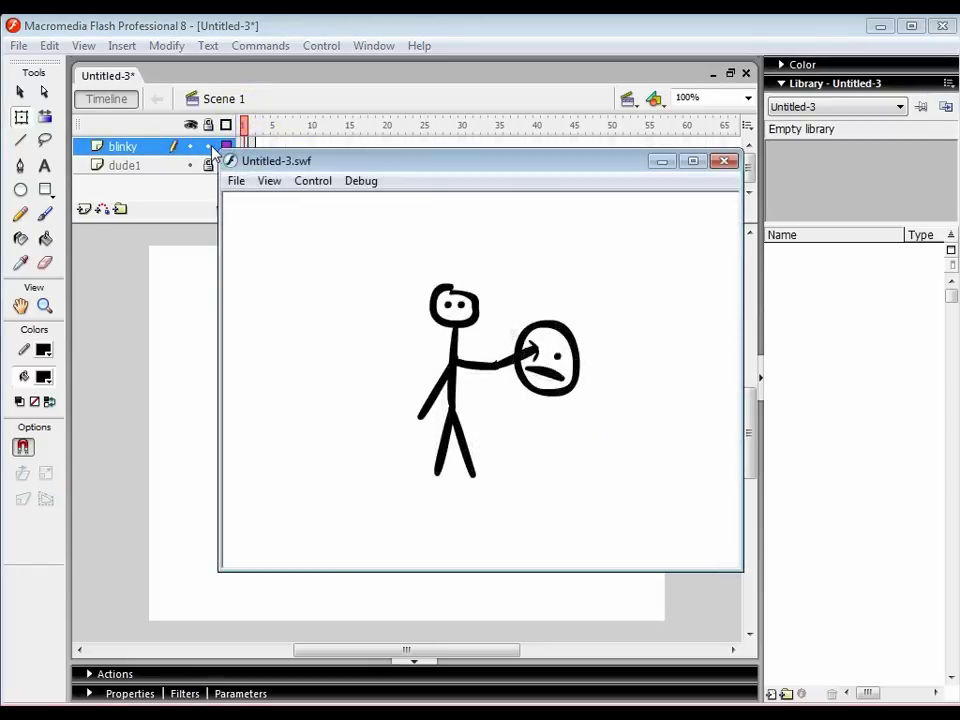
pyautogui.click(725, 162)
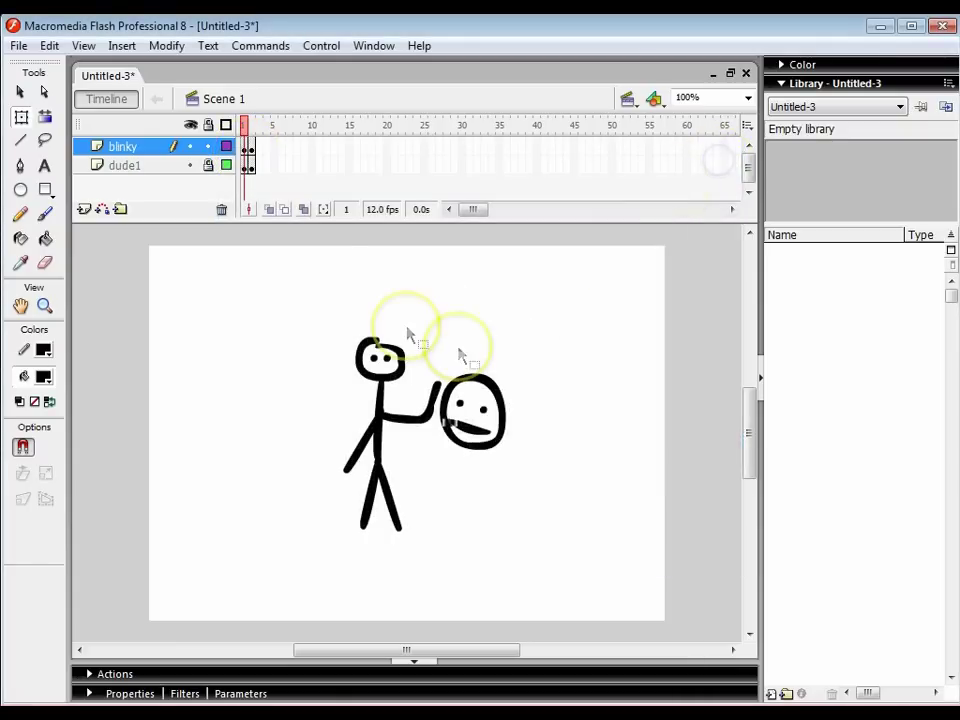
# - Lock the blinky layer and check that the artwork on the stage cannot be selected
pyautogui.click(127, 169)
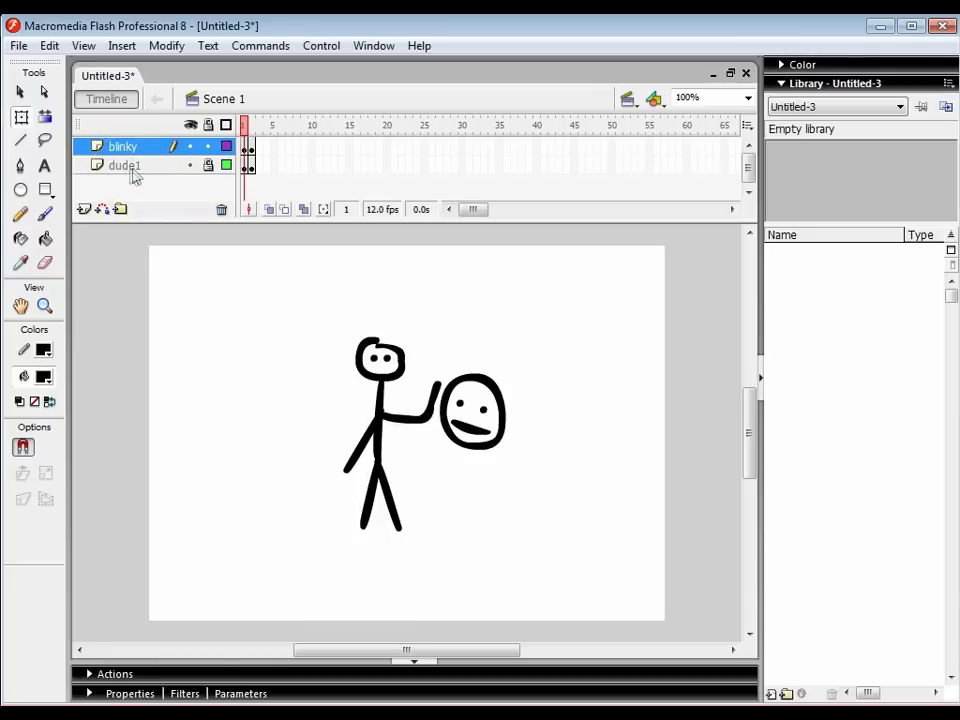
pyautogui.click(122, 161)
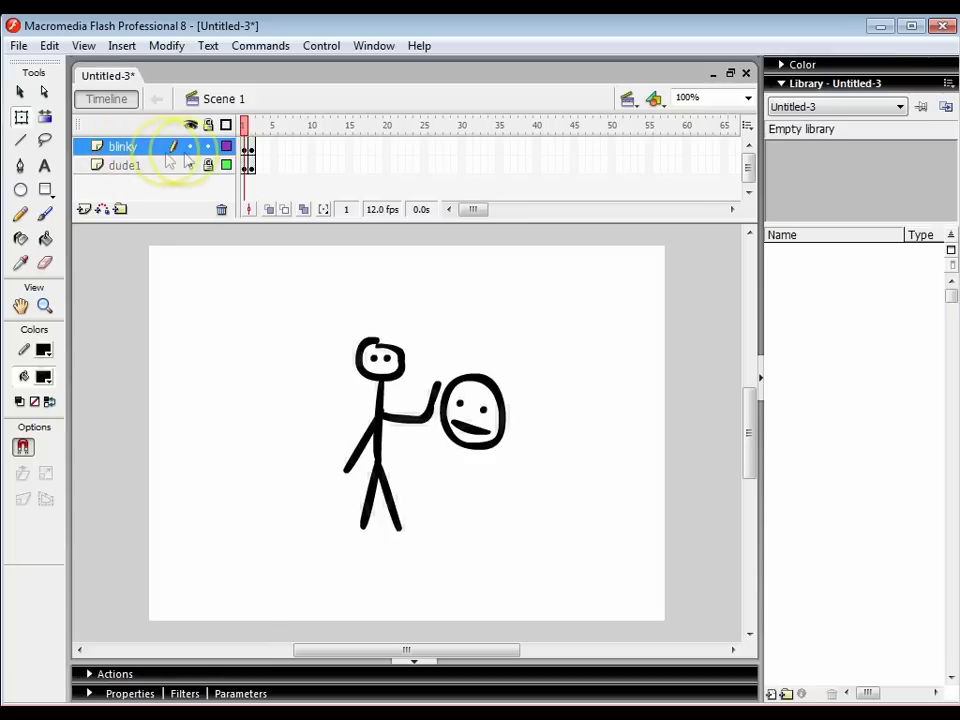
pyautogui.click(208, 146)
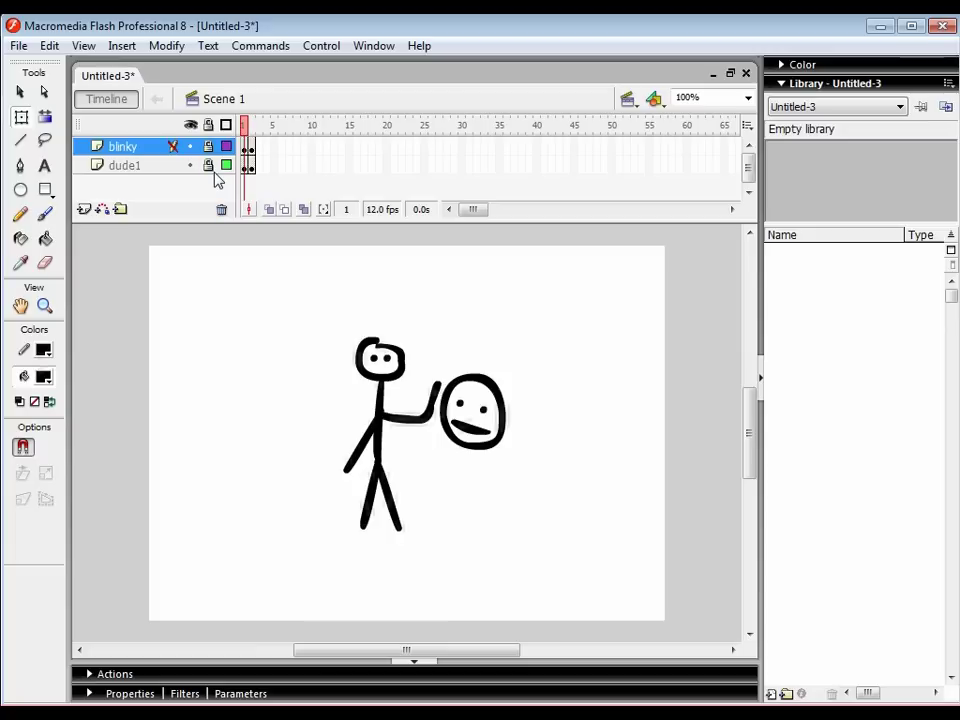
pyautogui.click(386, 349)
pyautogui.click(489, 510)
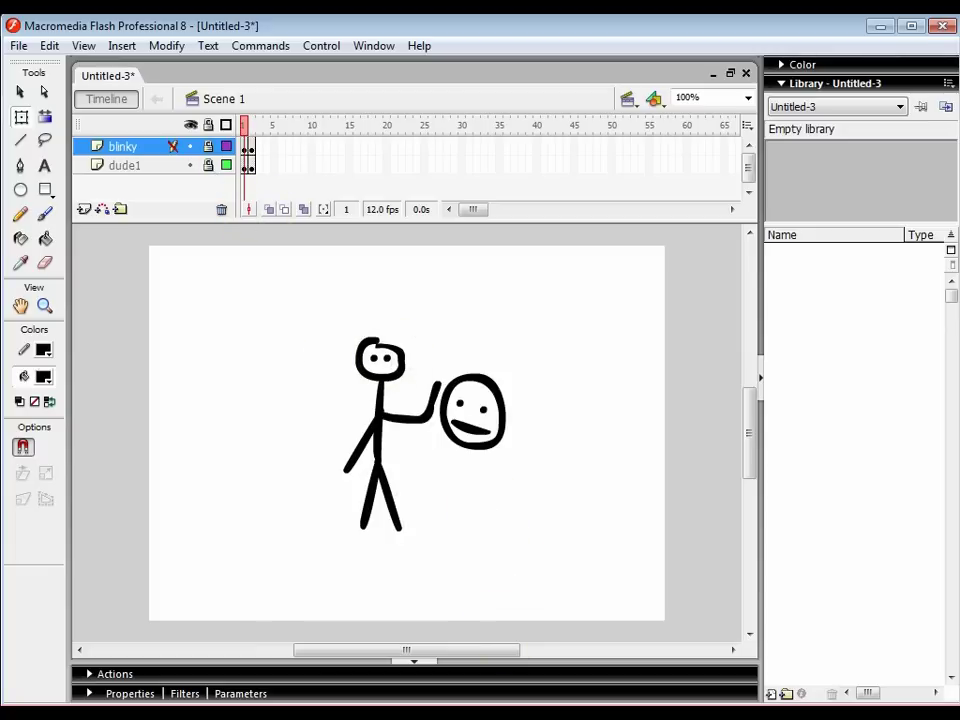